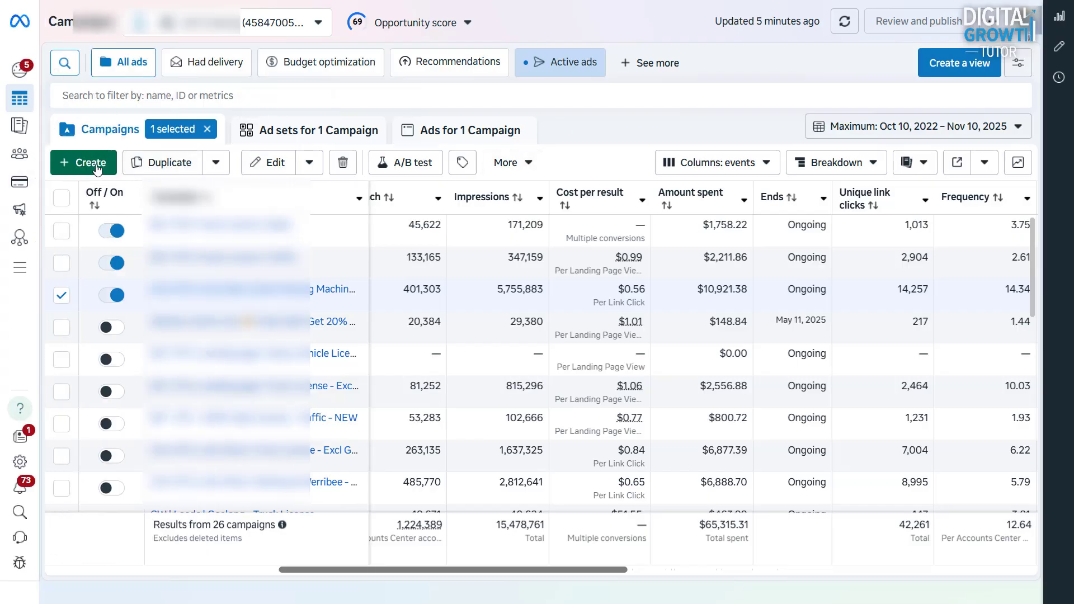
Step: Create a new campaign with the Traffic objective using the Manual traffic campaign setup
left_click(97, 167)
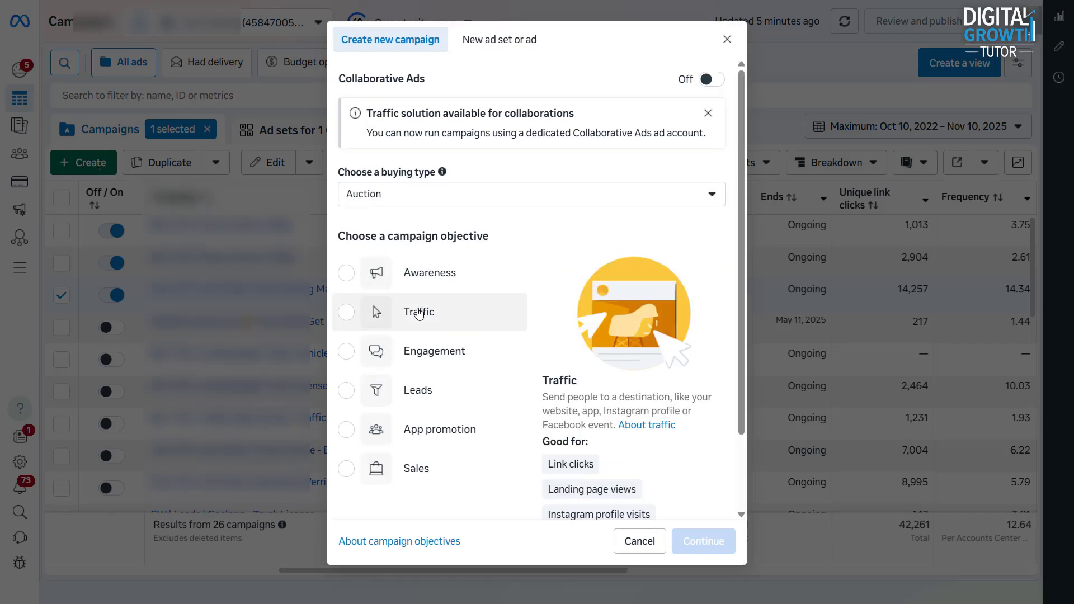
left_click(419, 315)
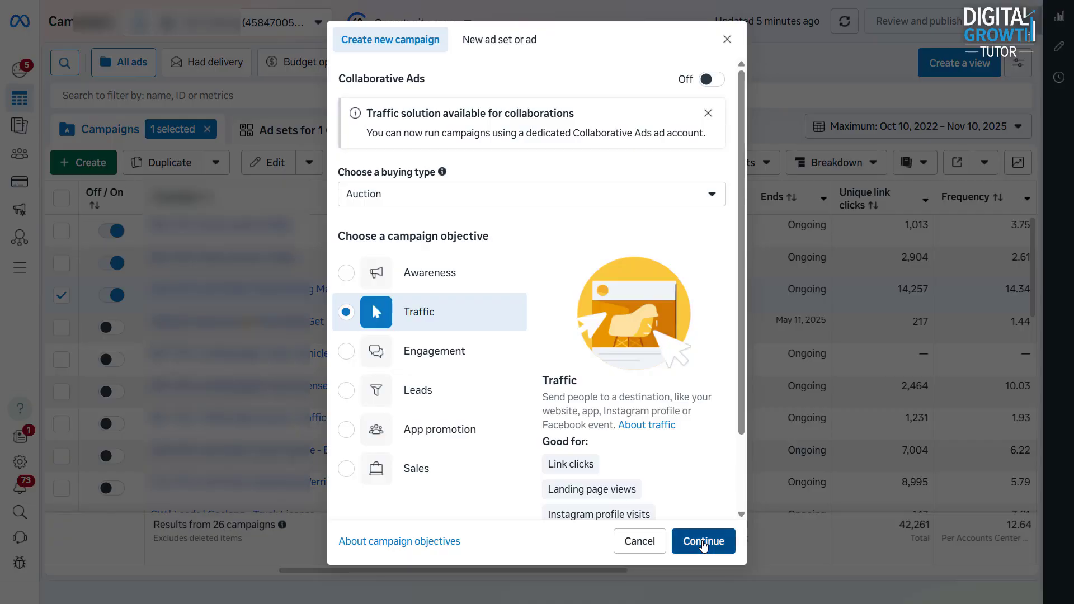
left_click(703, 543)
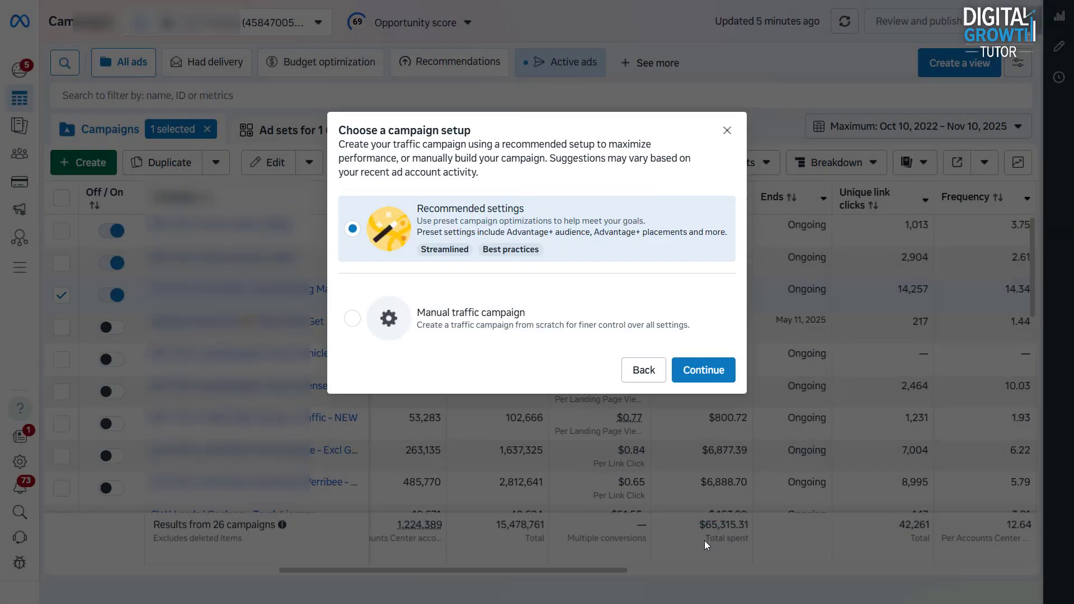
left_click(562, 325)
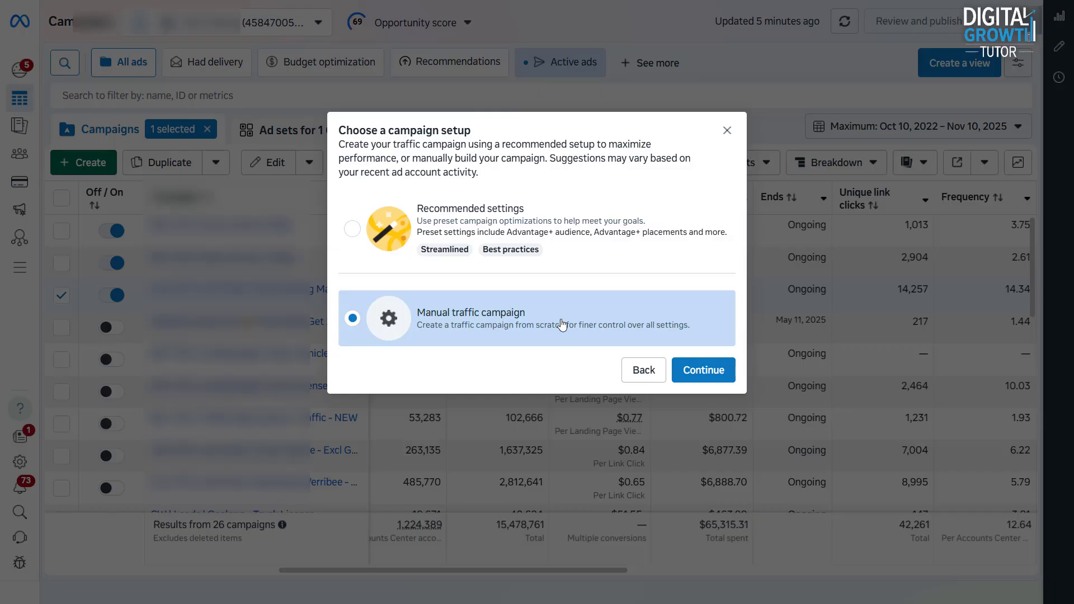
left_click(708, 377)
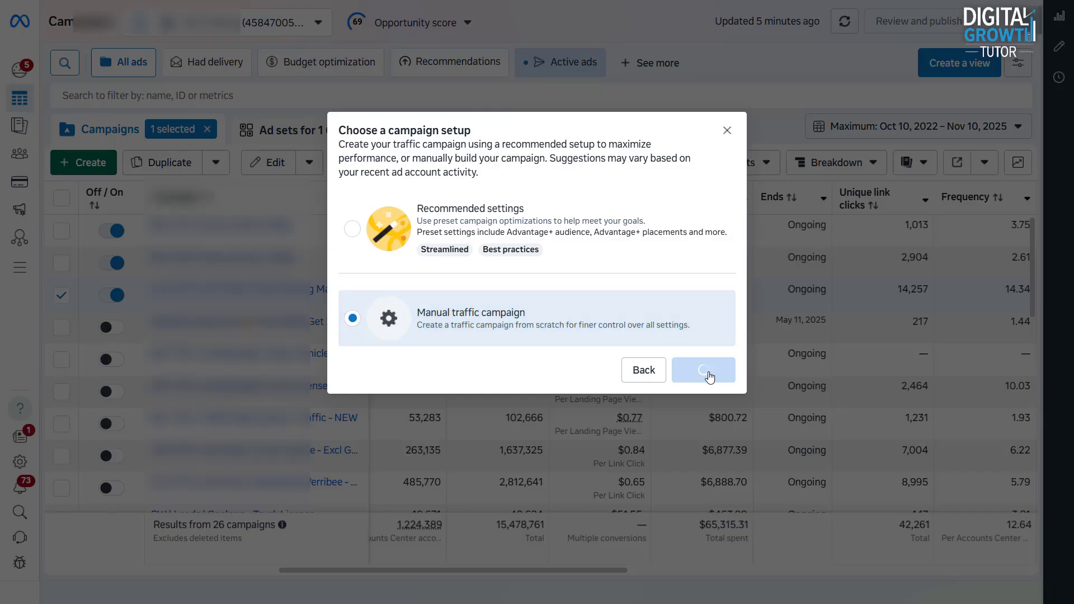
Step: Name the campaign 'Telehandler Course || Traffic' and turn on Advantage+ campaign budget at $15.00 daily
left_click(547, 124)
type("...")
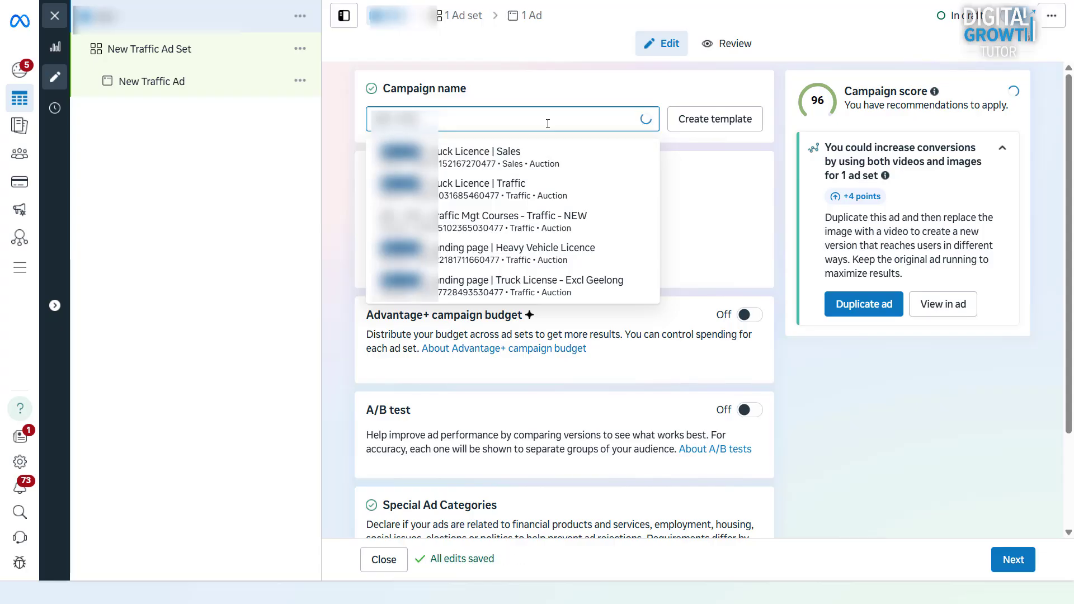
type("Telehandler Course || Traffic")
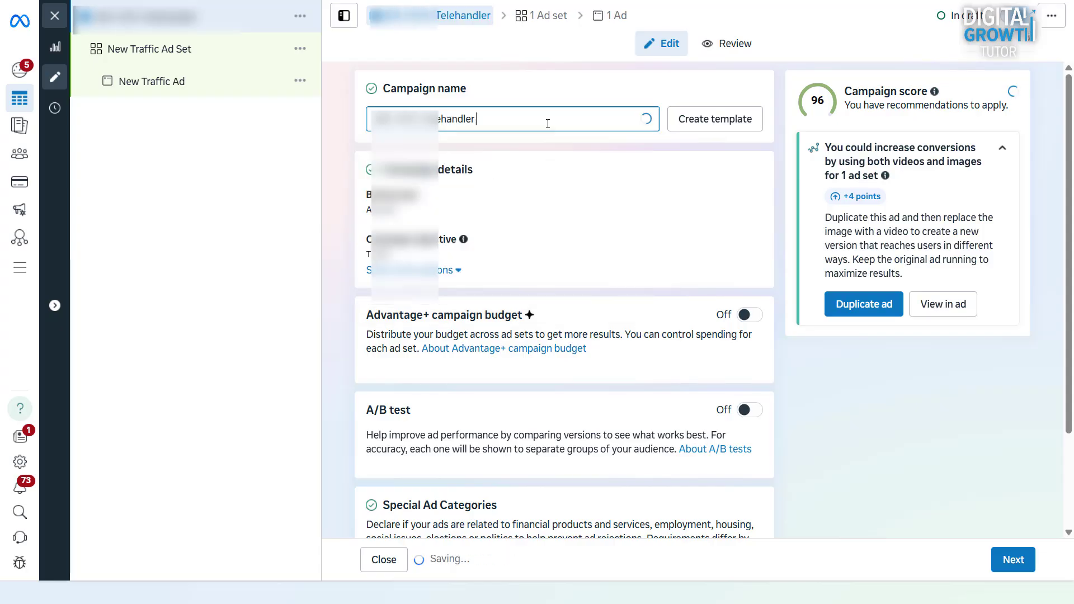
scroll(752, 224, "down", 2)
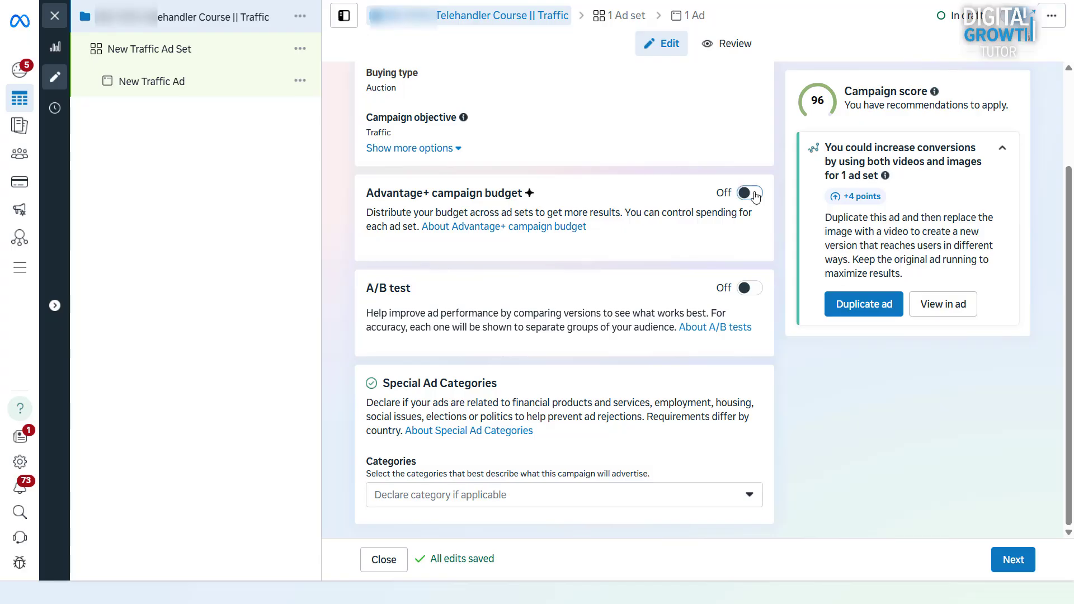
left_click(749, 193)
left_click(644, 286)
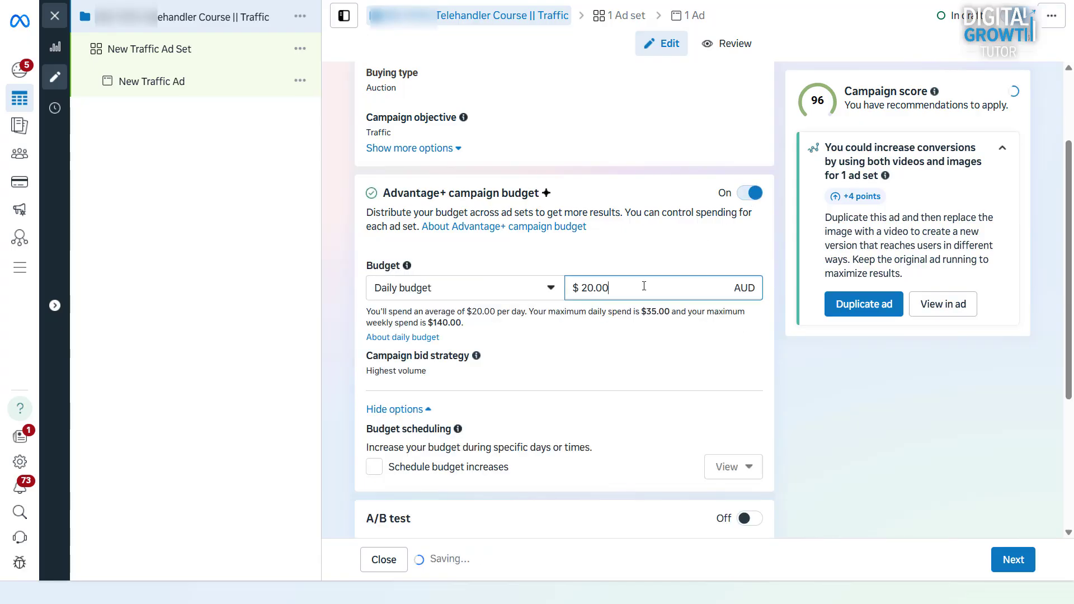
key("ctrl+a")
type("15")
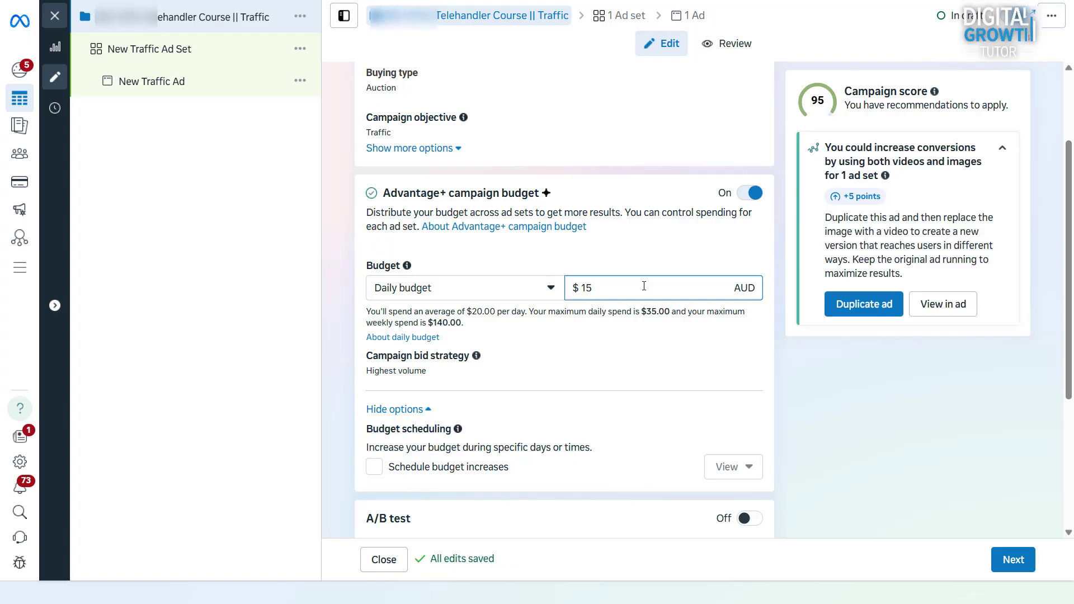
left_click(793, 351)
scroll(793, 350, "down", 4)
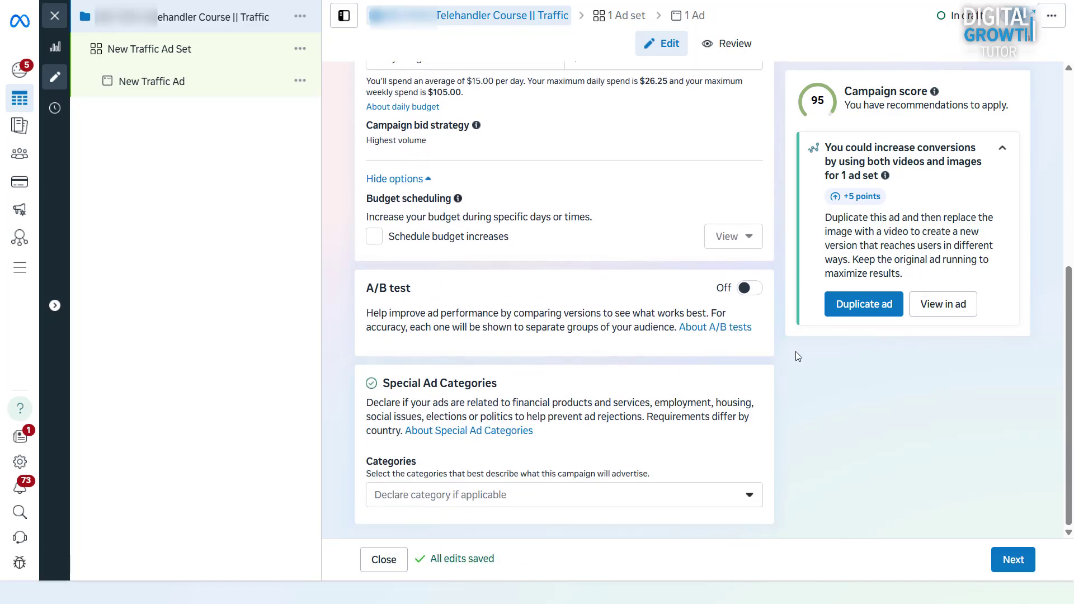
Step: In the ad set, rename it 'Detailed Targeting | Age 18 - 50' and select Website conversion location
left_click(1013, 558)
triple_click(498, 113)
type("Detailed Targeti")
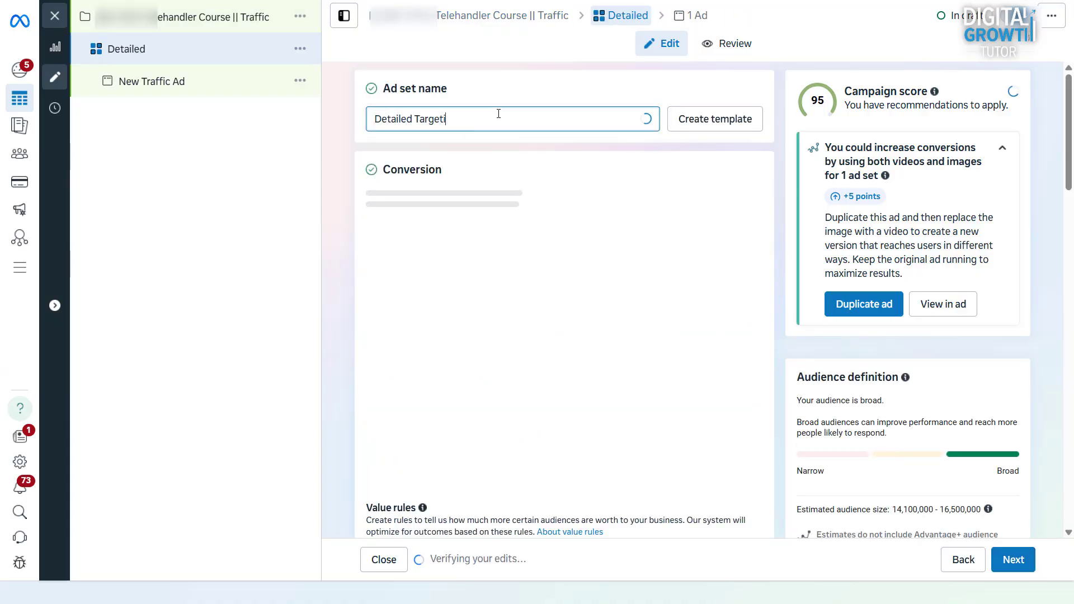
type("ng | Age ")
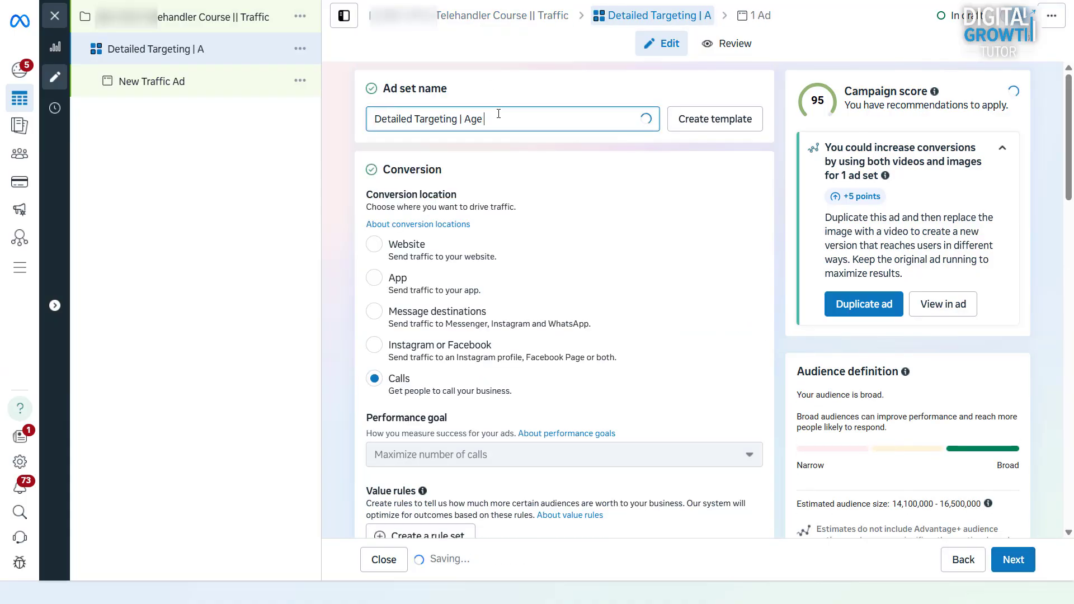
type("18 - 50")
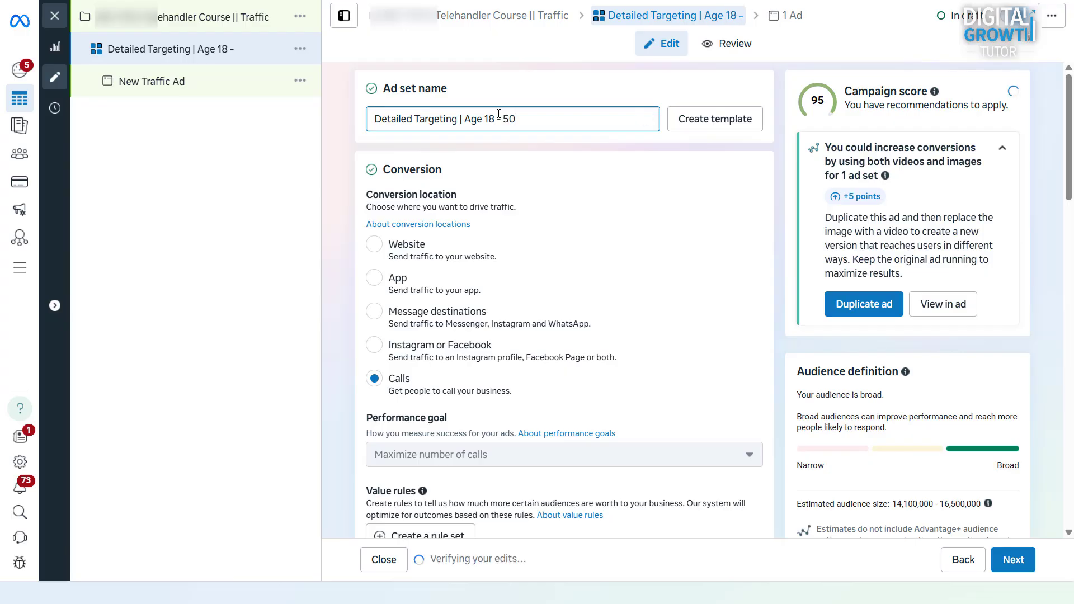
left_click(373, 246)
left_click(373, 246)
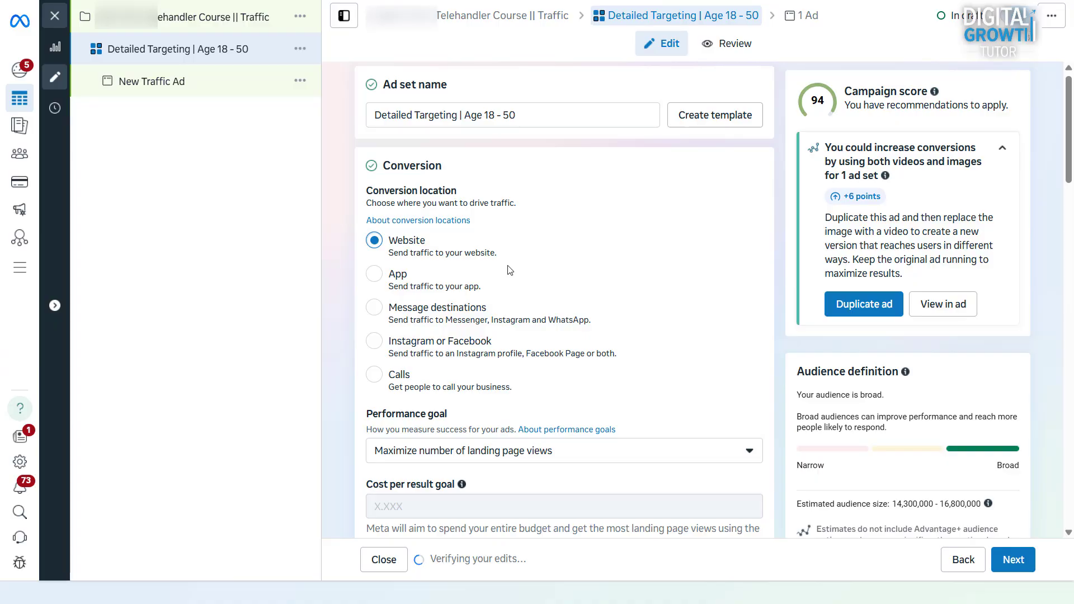
scroll(509, 270, "down", 3)
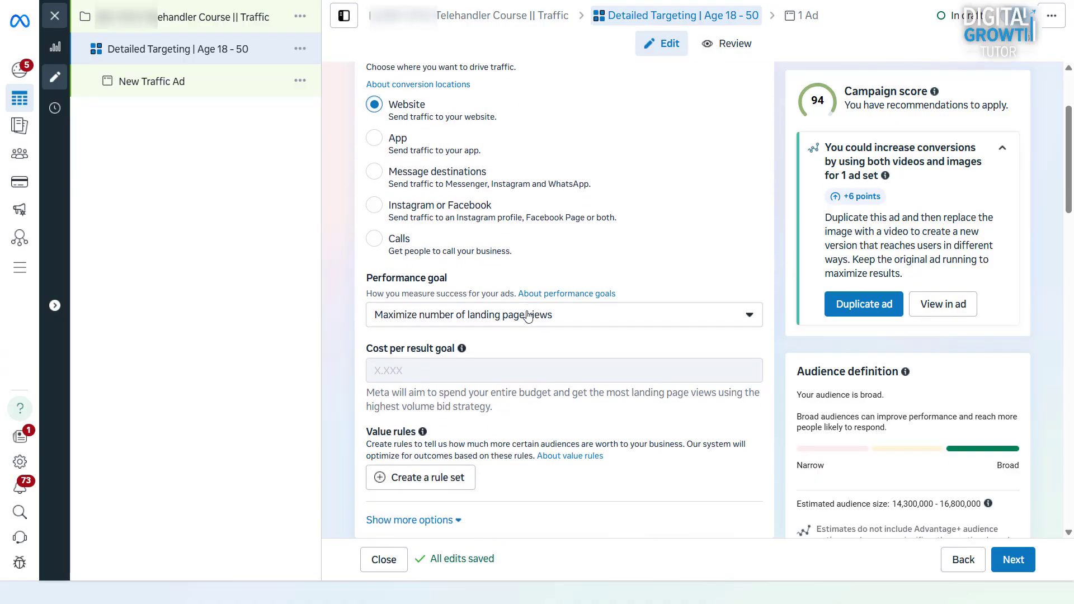
left_click(527, 316)
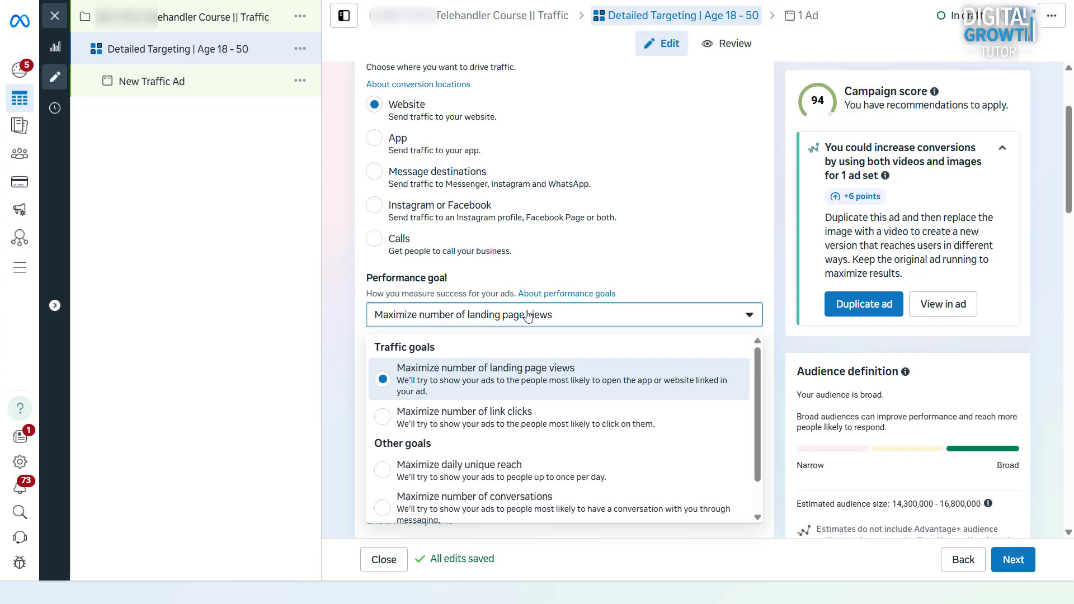
left_click(527, 316)
scroll(528, 316, "down", 5)
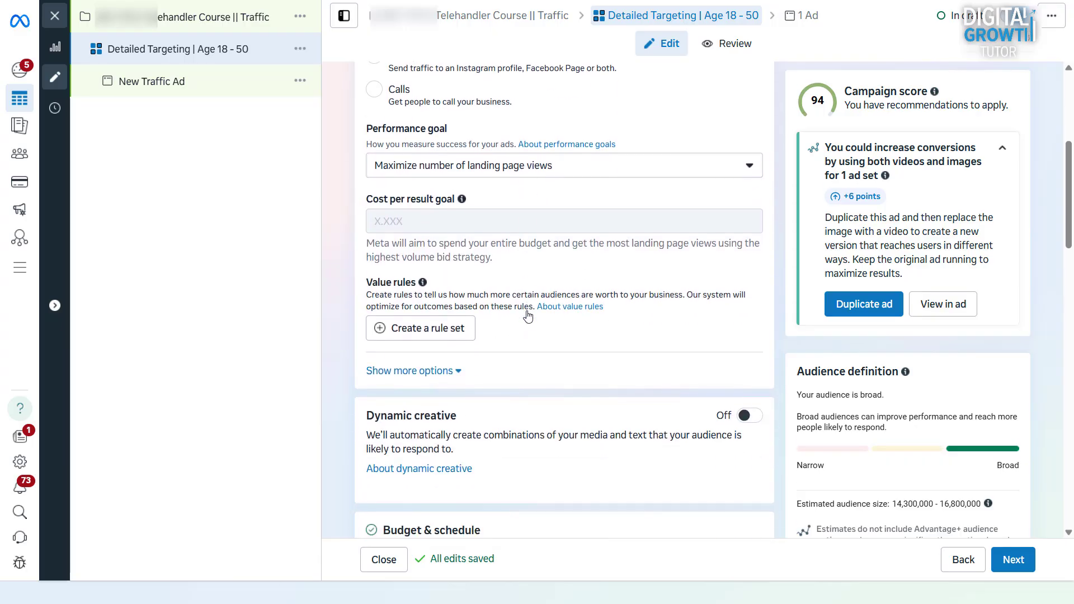
scroll(527, 316, "down", 5)
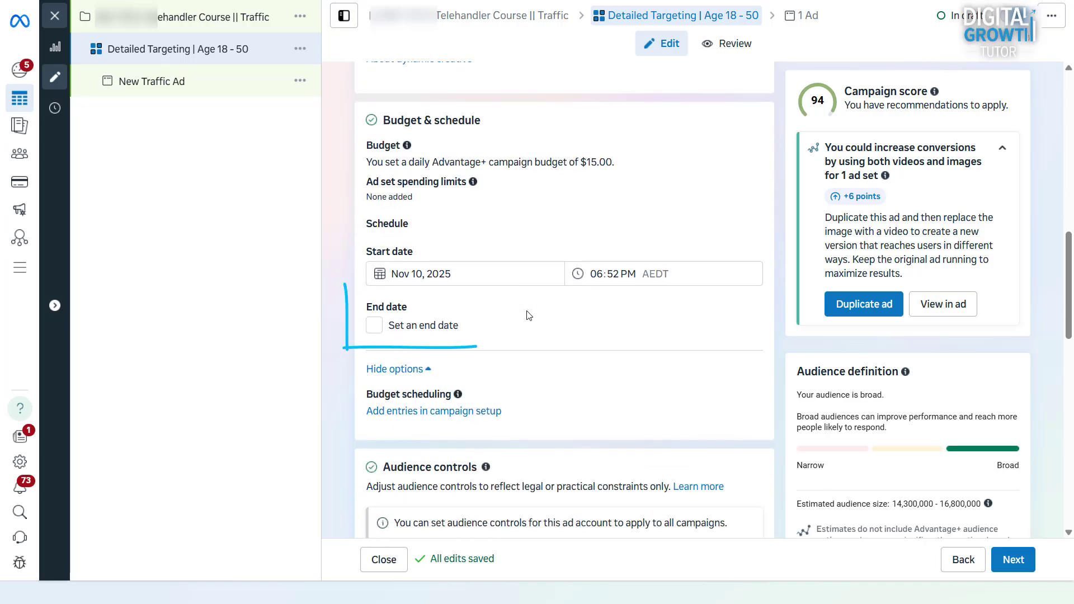
scroll(527, 316, "down", 4)
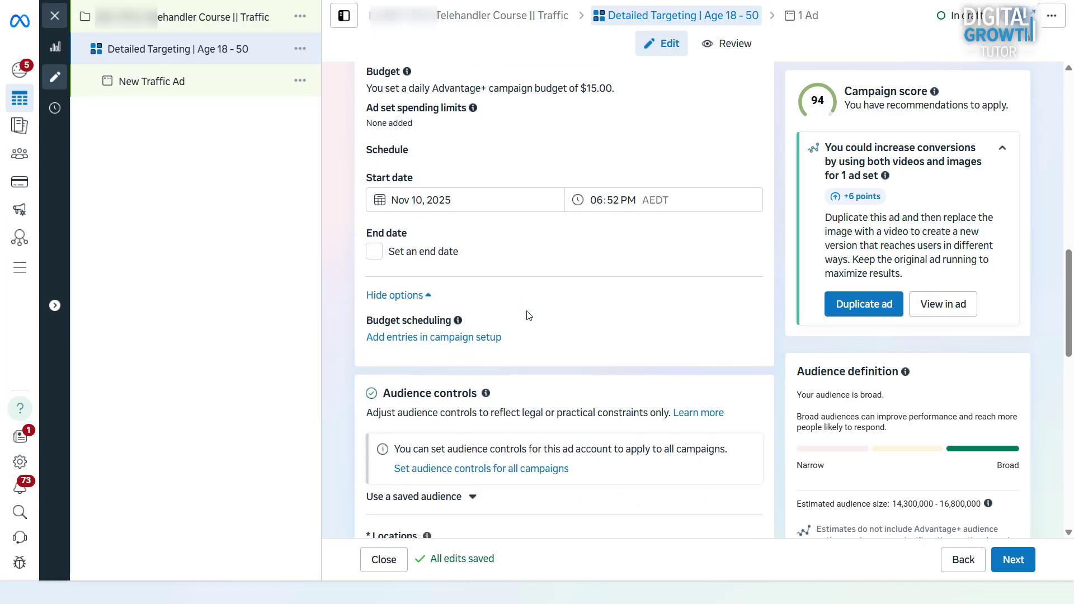
scroll(527, 315, "down", 3)
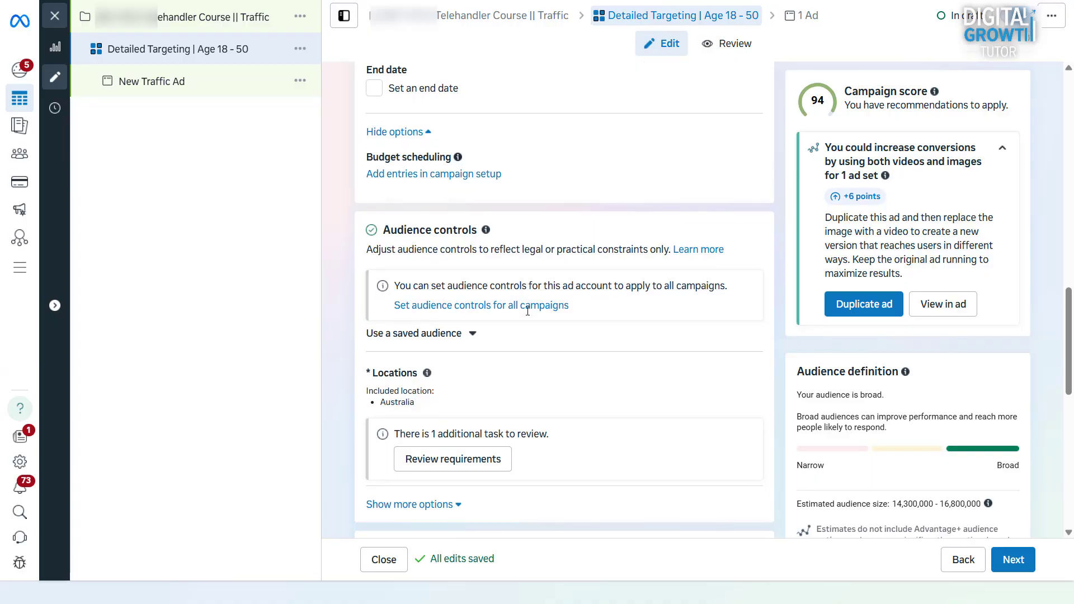
Step: Replace Australia with Bendigo, Victoria as the target location with a 33 mile radius
scroll(528, 316, "down", 1)
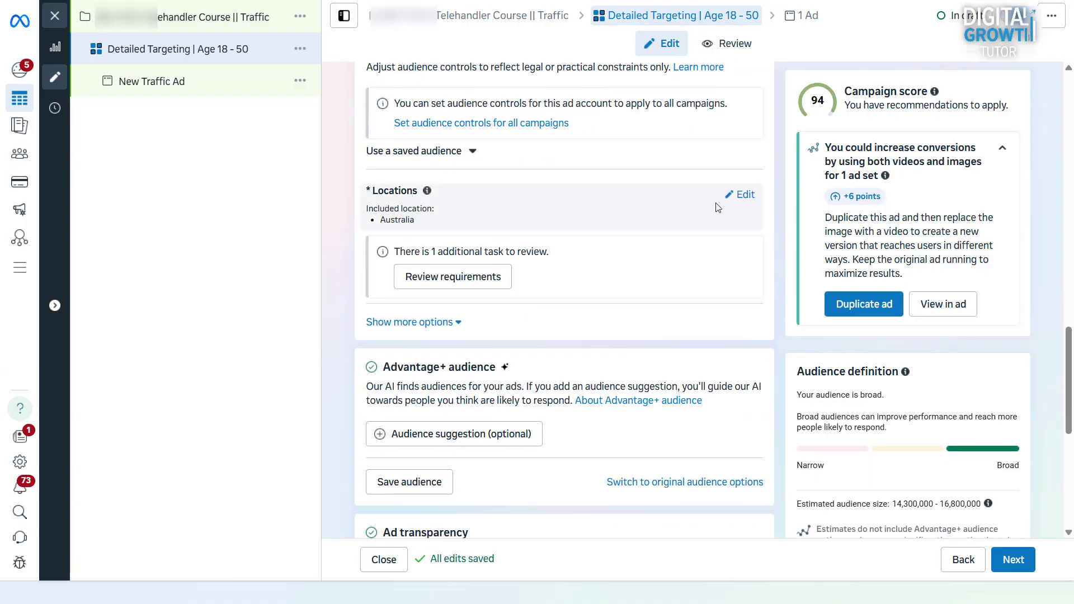
left_click(744, 196)
type("Bendigo")
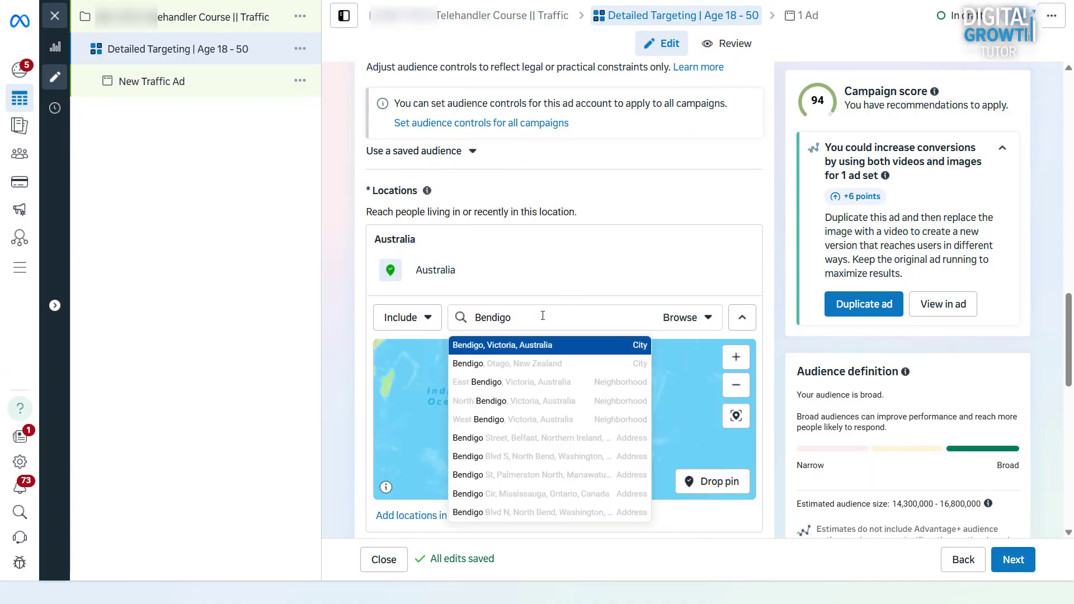
left_click(575, 347)
left_click(534, 270)
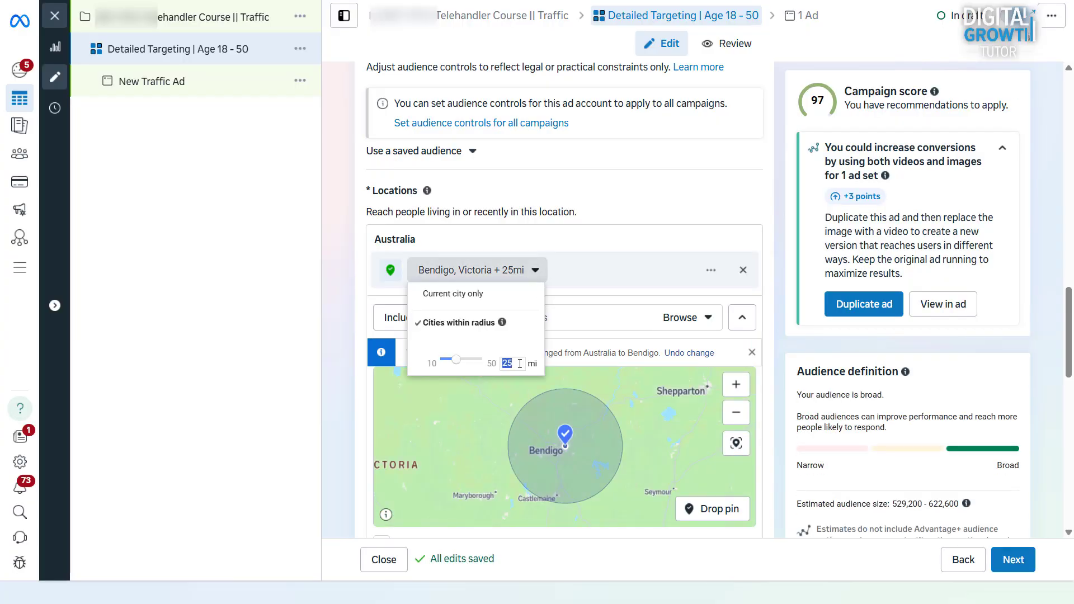
type("33")
key("Return")
Step: Stop reaching people outside the location, centre the map on Bendigo, and review Ad transparency and Placements
scroll(518, 364, "down", 3)
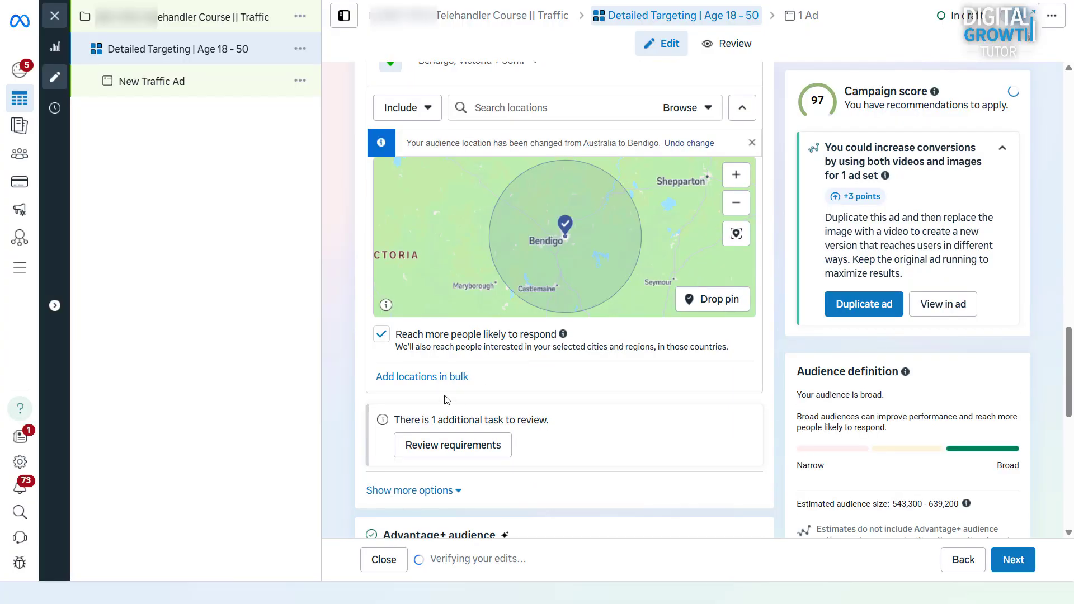
left_click(382, 336)
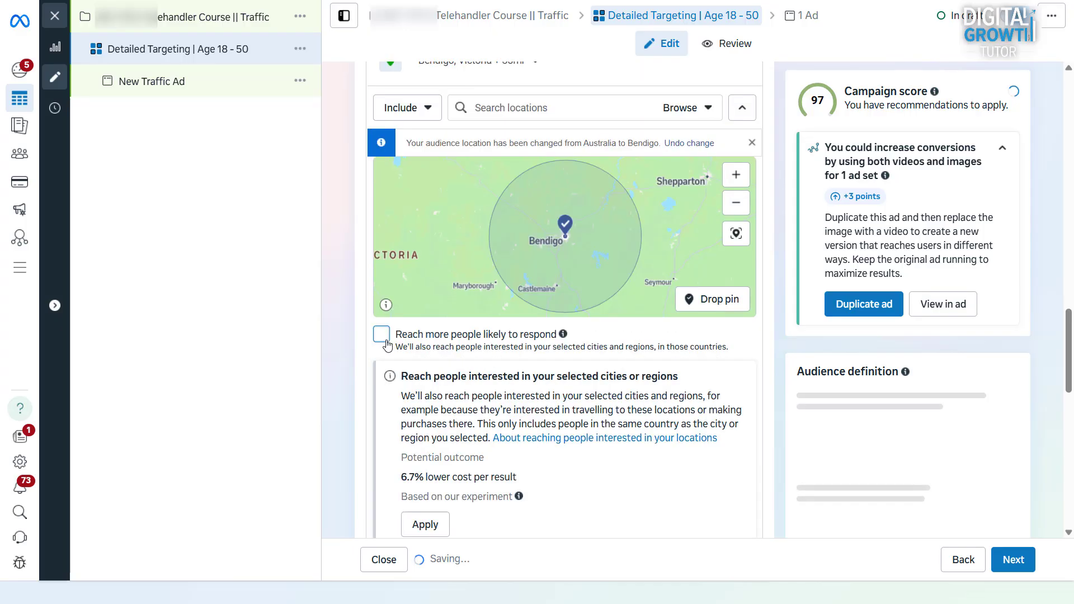
scroll(662, 239, "down", 4)
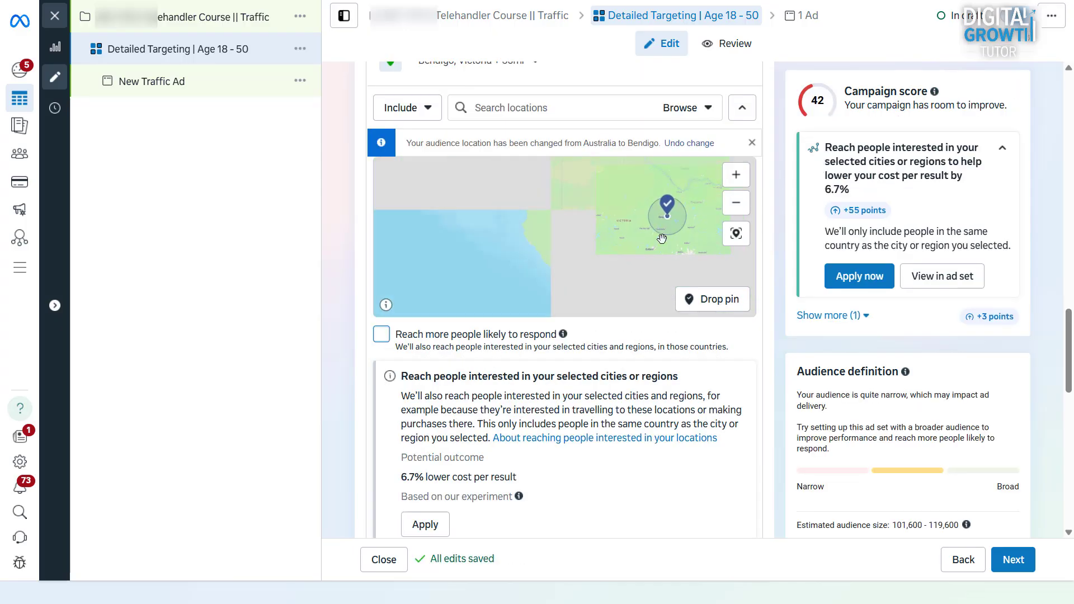
left_click_drag(666, 230, 605, 262)
scroll(630, 366, "down", 4)
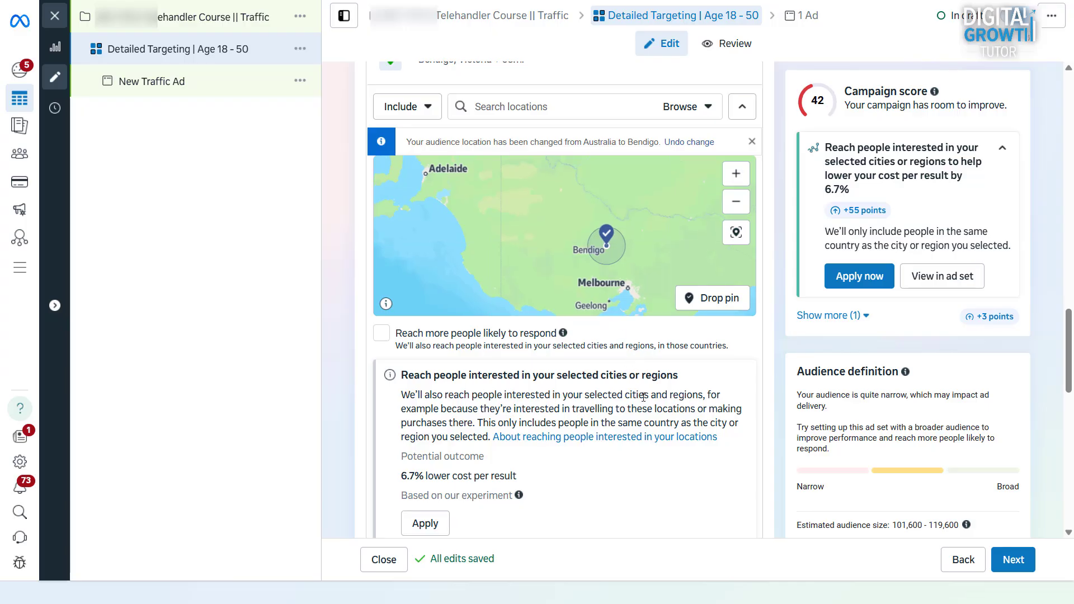
scroll(638, 366, "down", 3)
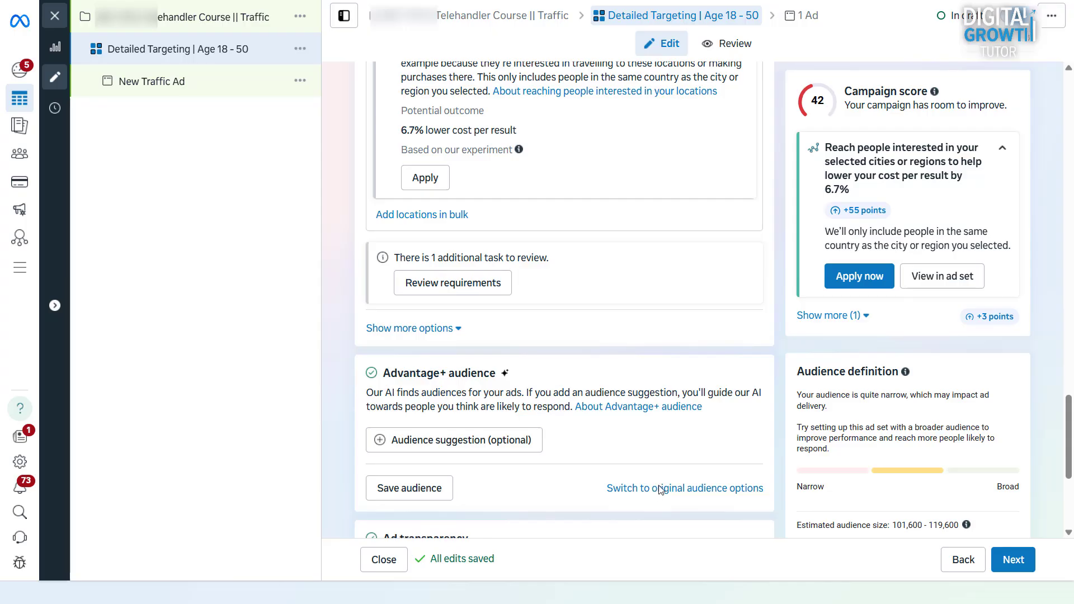
scroll(660, 489, "down", 5)
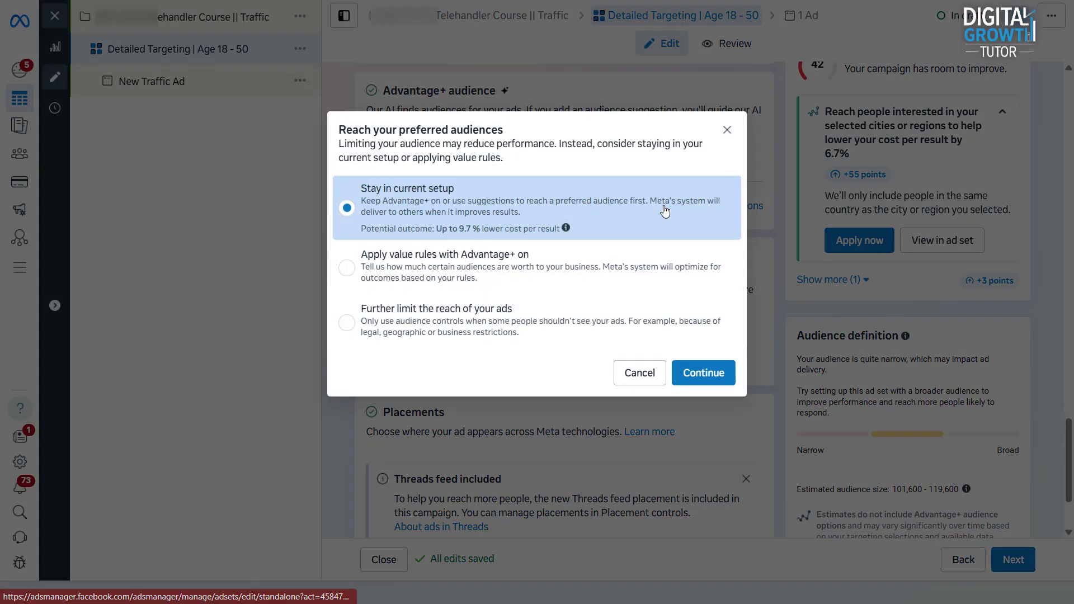
Step: Switch to original audience options, choosing 'Further limit the reach'
left_click(665, 208)
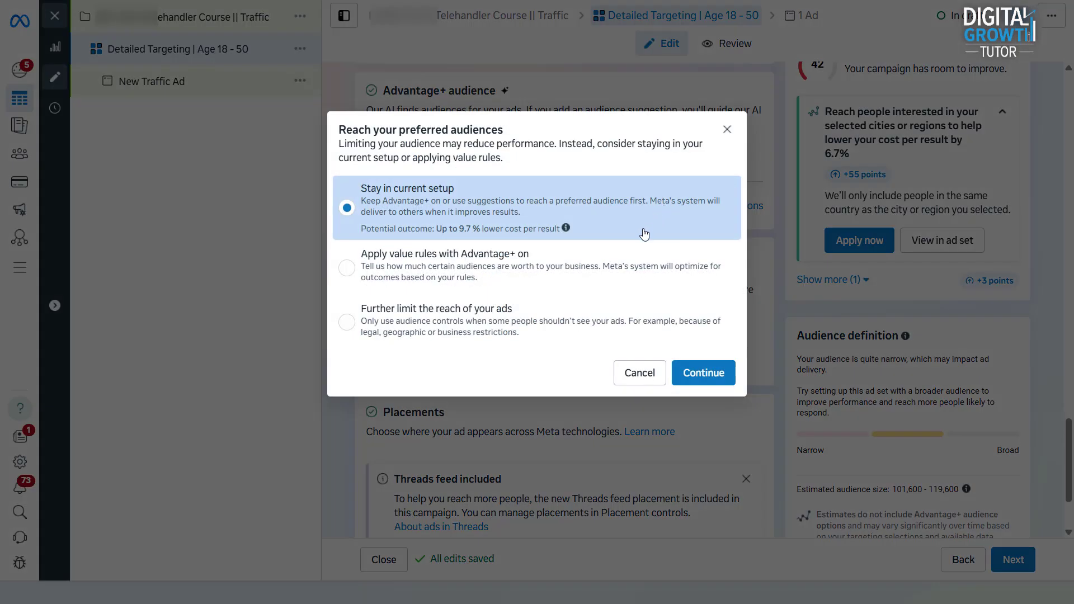
left_click(515, 333)
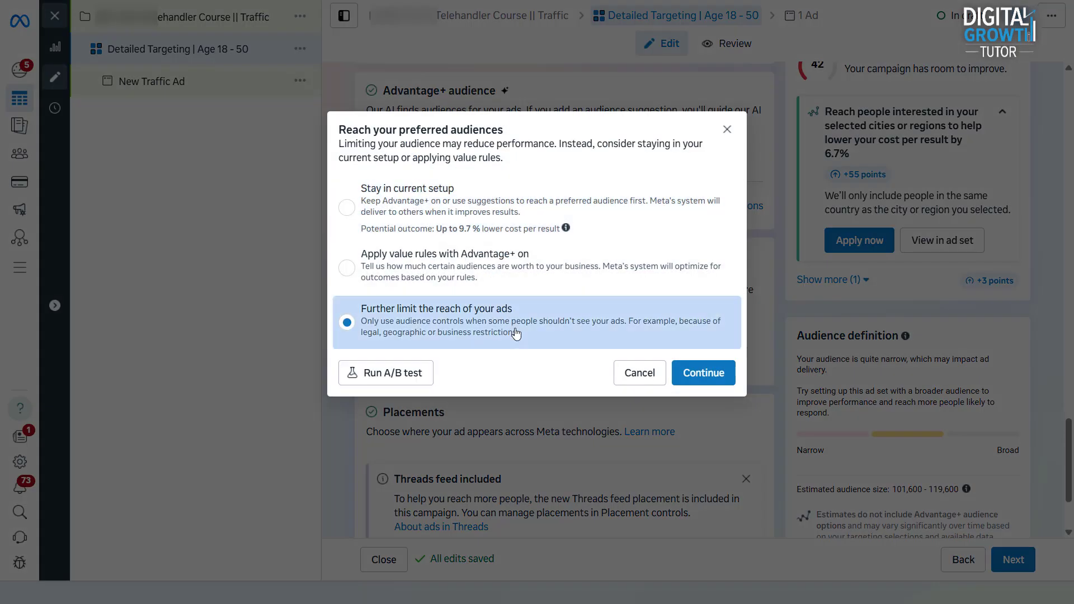
left_click(701, 372)
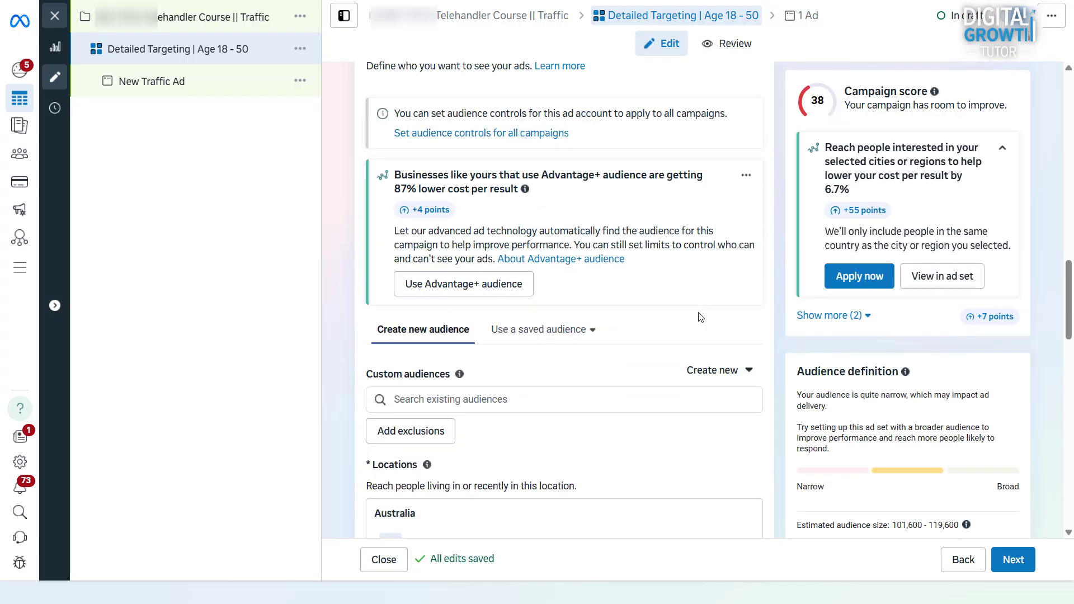
scroll(701, 317, "down", 10)
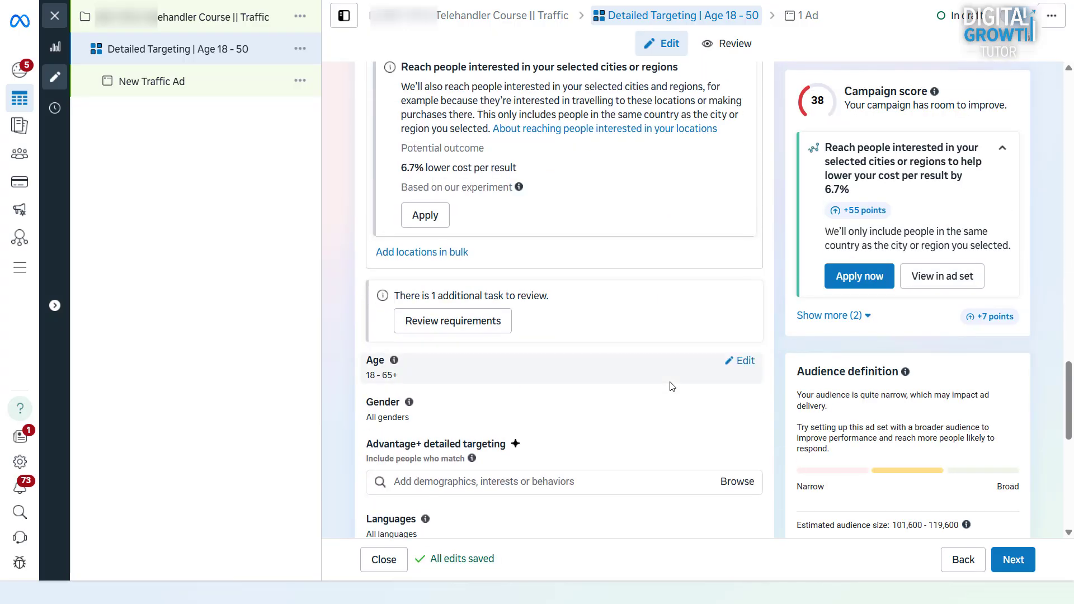
scroll(672, 386, "down", 4)
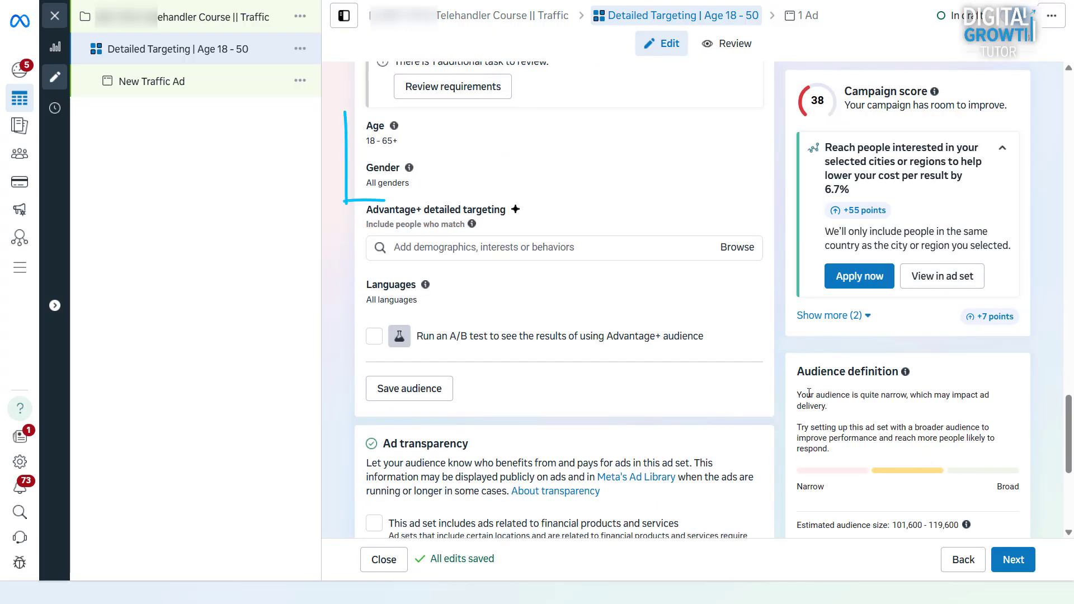
scroll(636, 338, "down", 1)
scroll(636, 338, "down", 3)
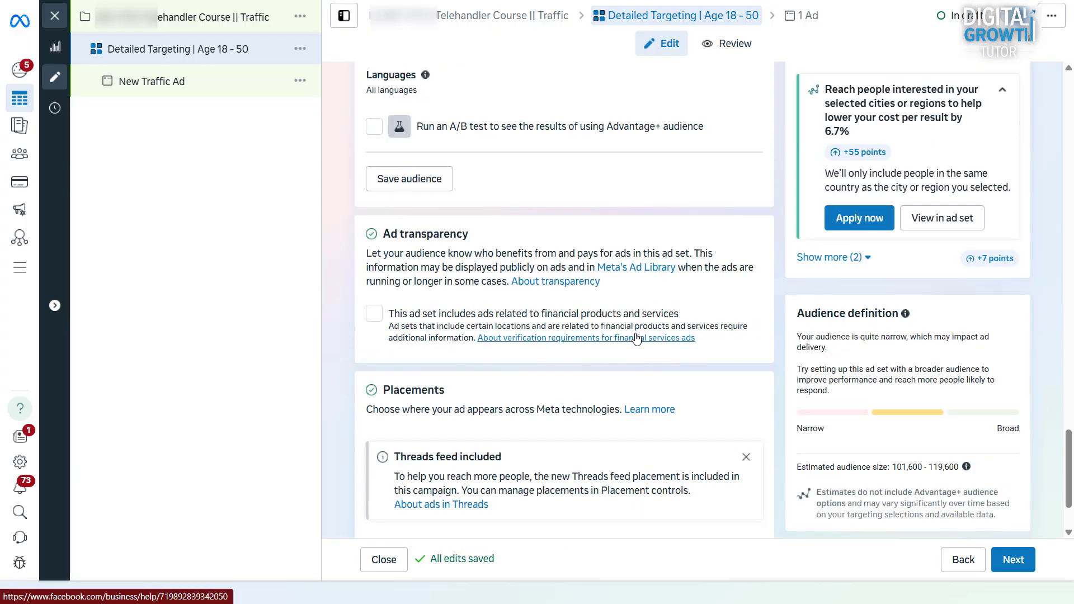
scroll(636, 338, "down", 1)
scroll(503, 336, "up", 5)
Step: Add Construction, Truck classification, Trucks and the Heavy Truck Driver job title to detailed targeting
left_click(463, 317)
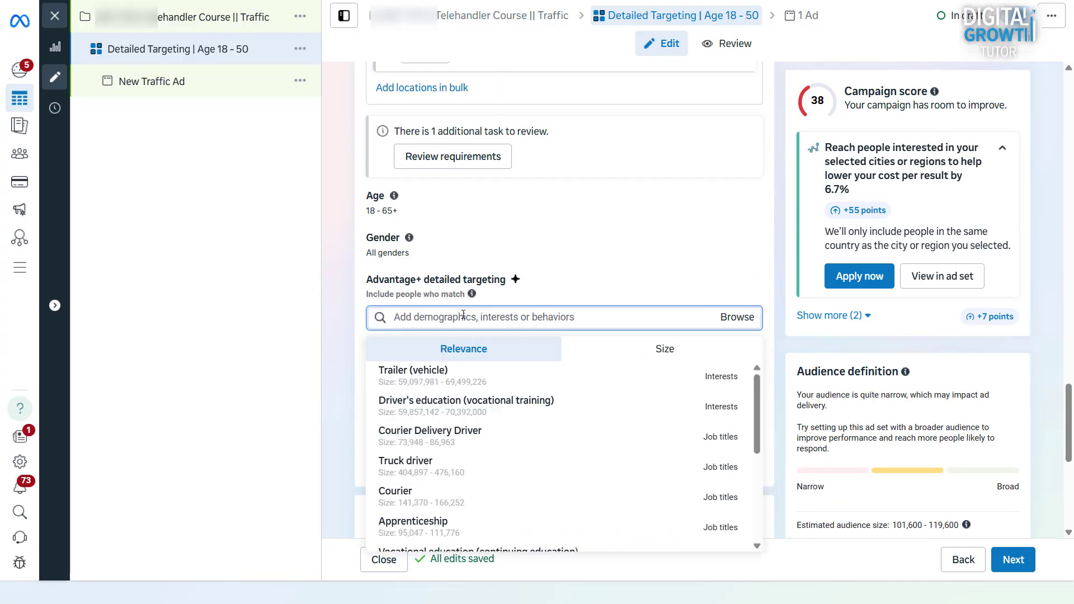
type("Construction")
left_click(441, 367)
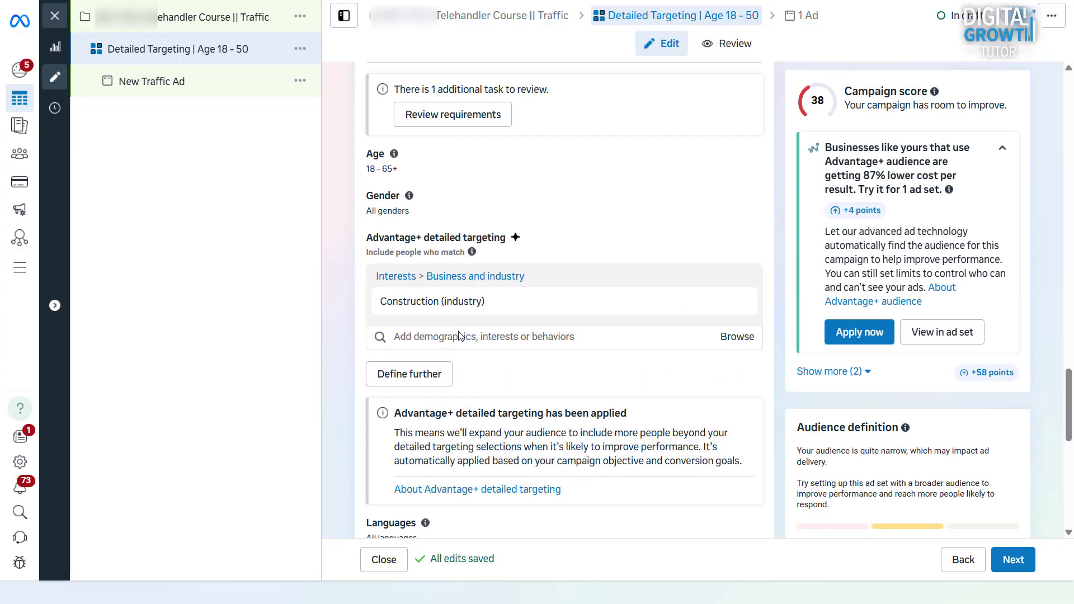
type("heavy vehicle")
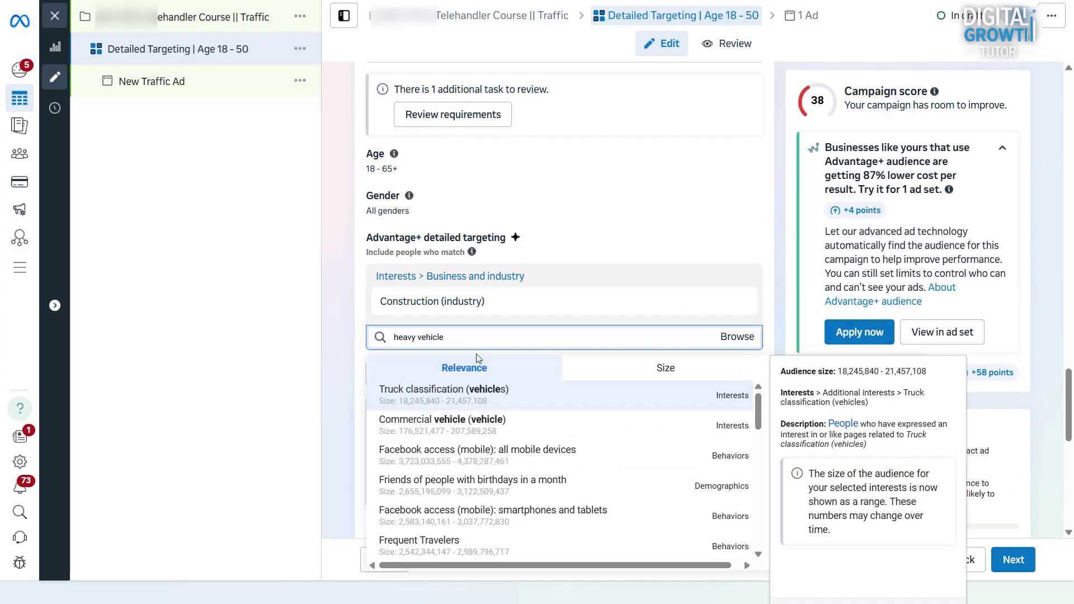
left_click(547, 400)
left_click(476, 436)
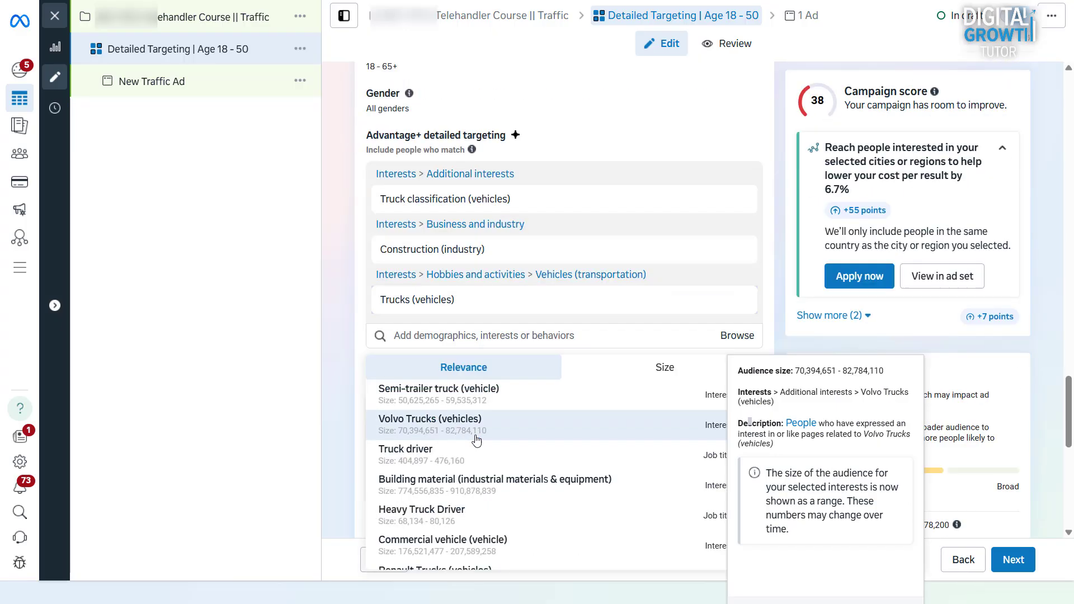
scroll(495, 394, "down", 5)
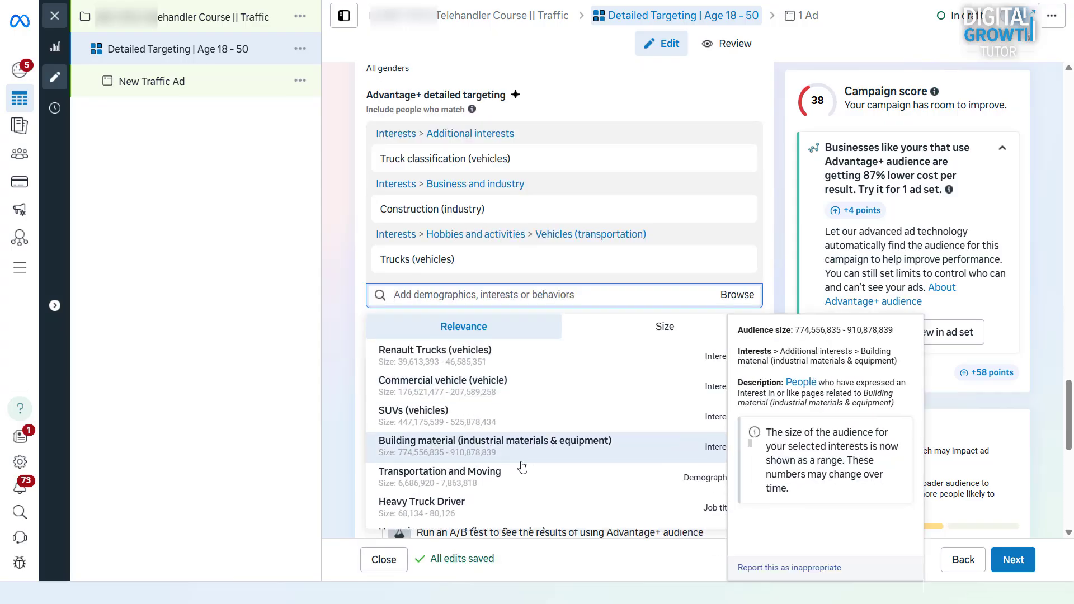
left_click(483, 486)
scroll(479, 477, "down", 1)
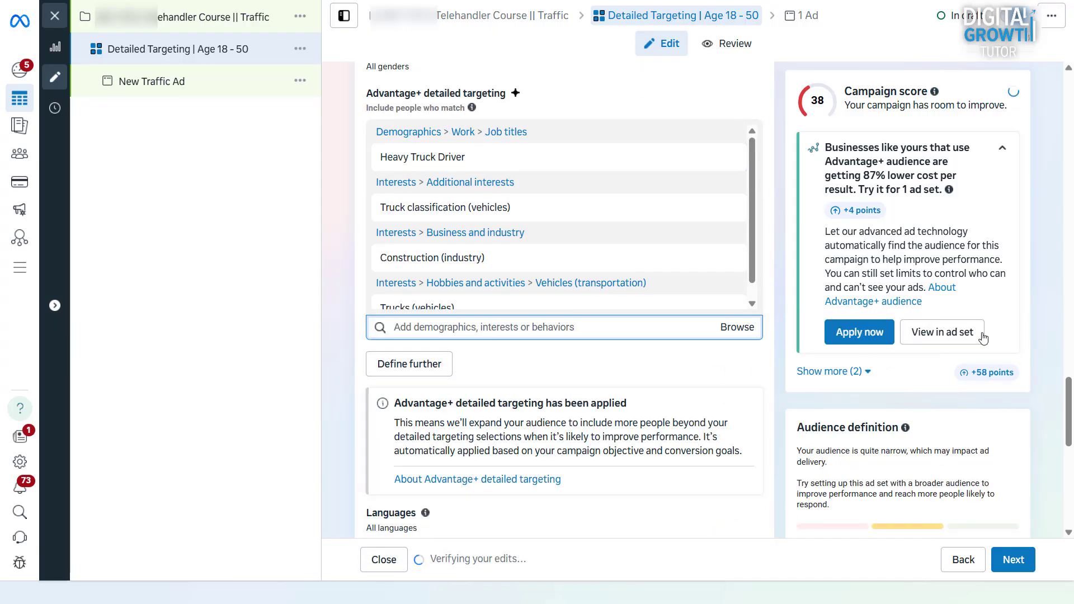
scroll(1007, 338, "down", 9)
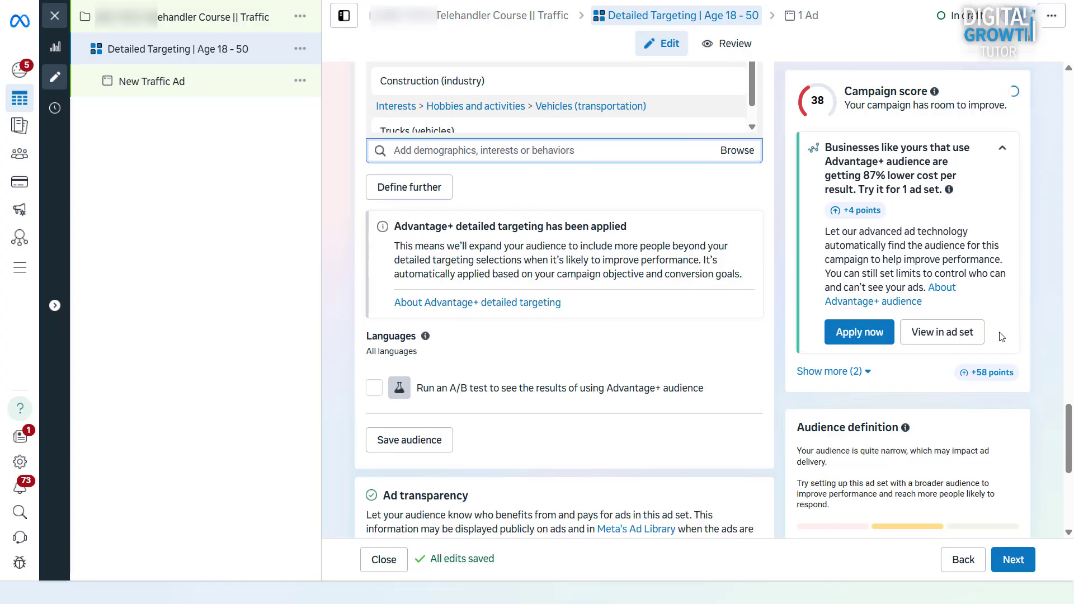
scroll(939, 343, "down", 1)
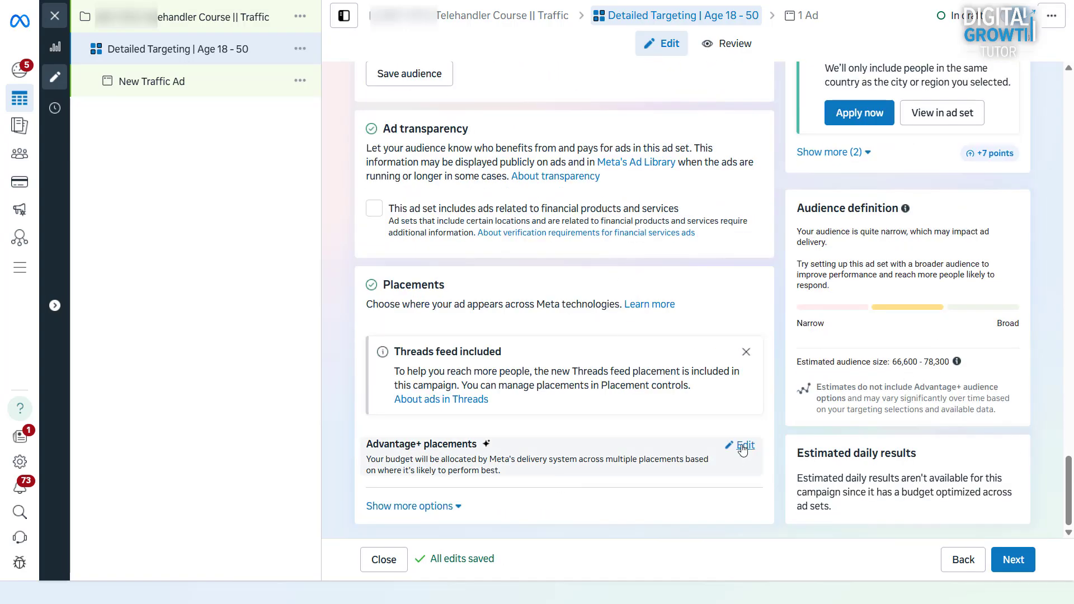
left_click(743, 446)
scroll(560, 456, "down", 1)
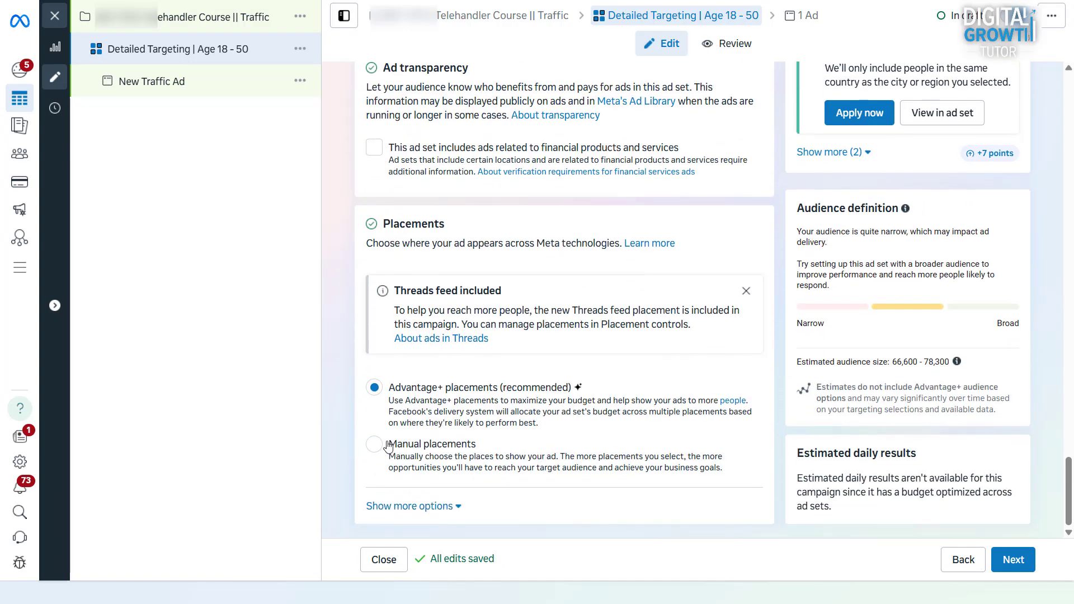
left_click(374, 444)
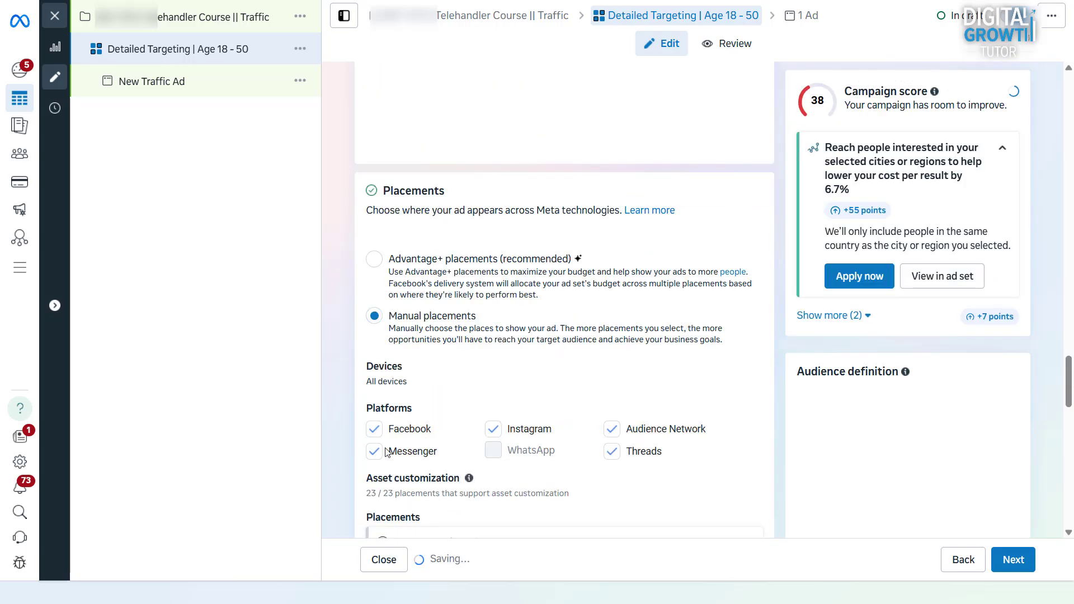
scroll(391, 447, "down", 2)
left_click(374, 515)
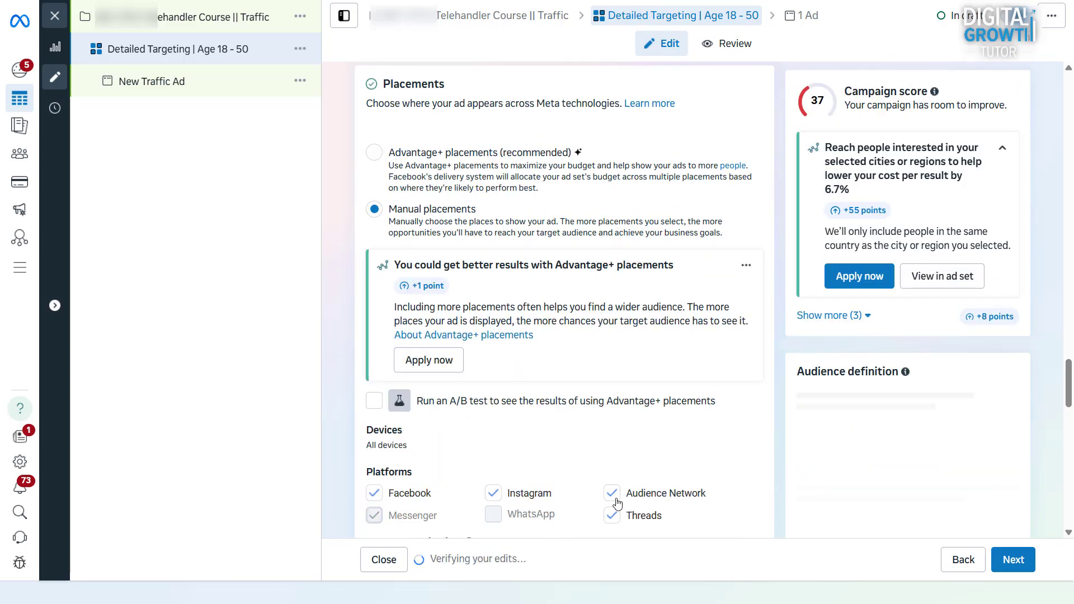
scroll(533, 422, "down", 9)
scroll(532, 422, "down", 3)
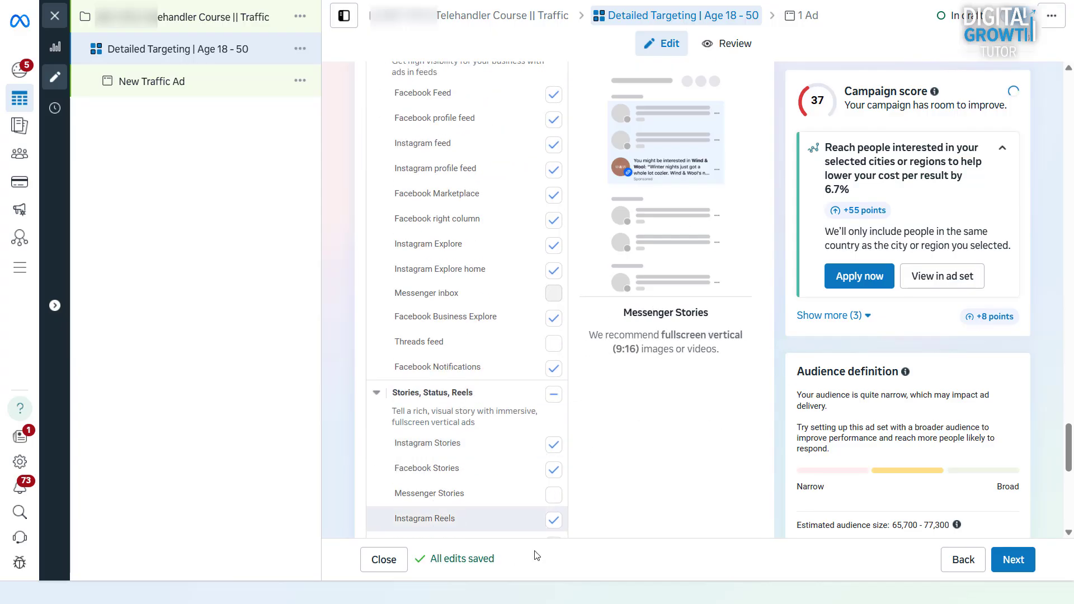
scroll(558, 456, "up", 2)
scroll(562, 430, "up", 10)
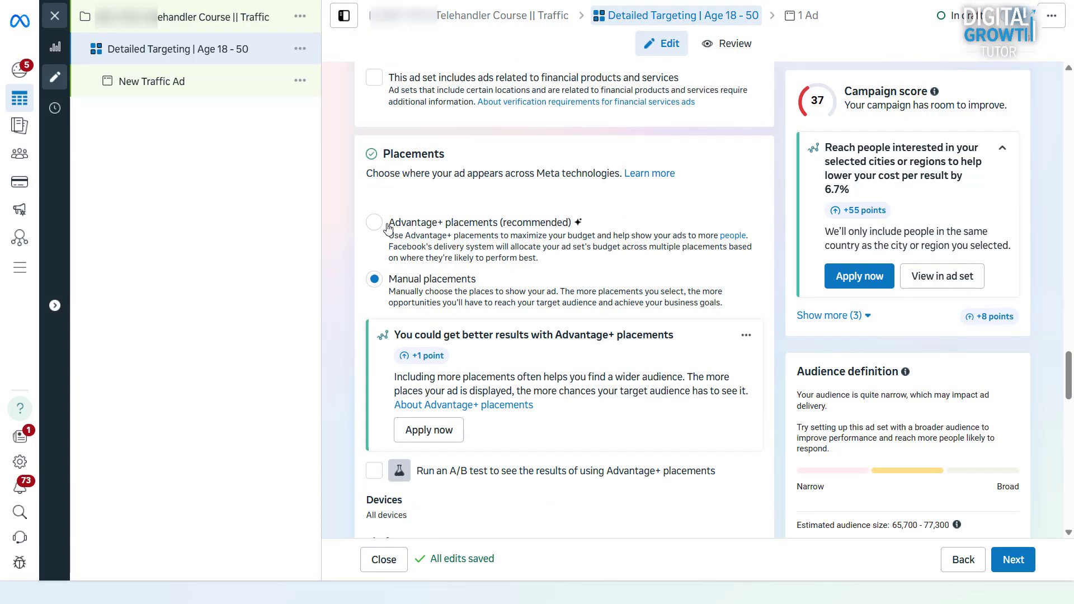
left_click(386, 234)
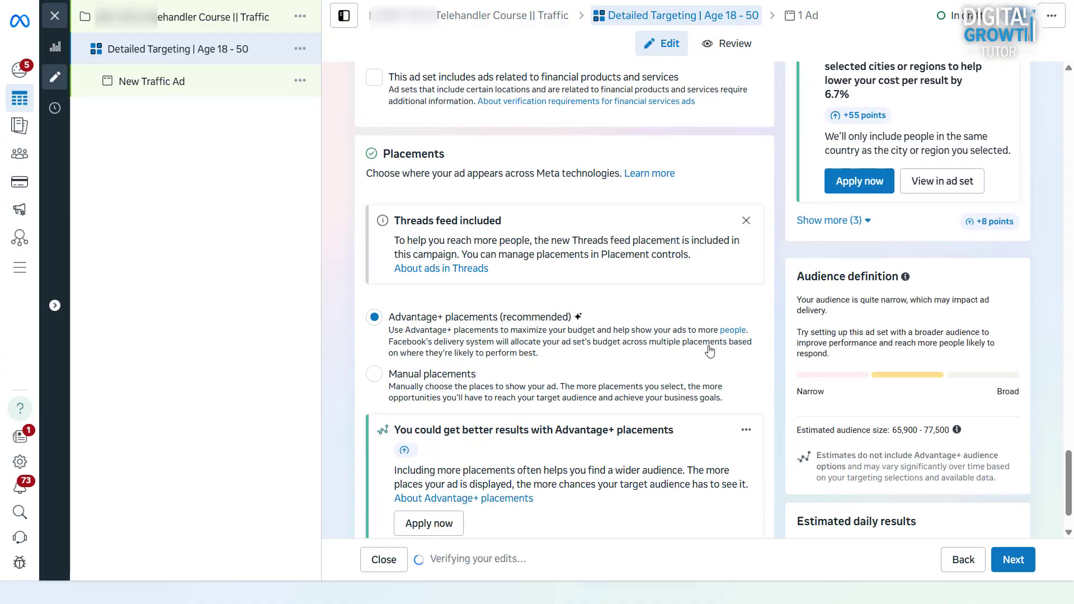
scroll(709, 351, "down", 1)
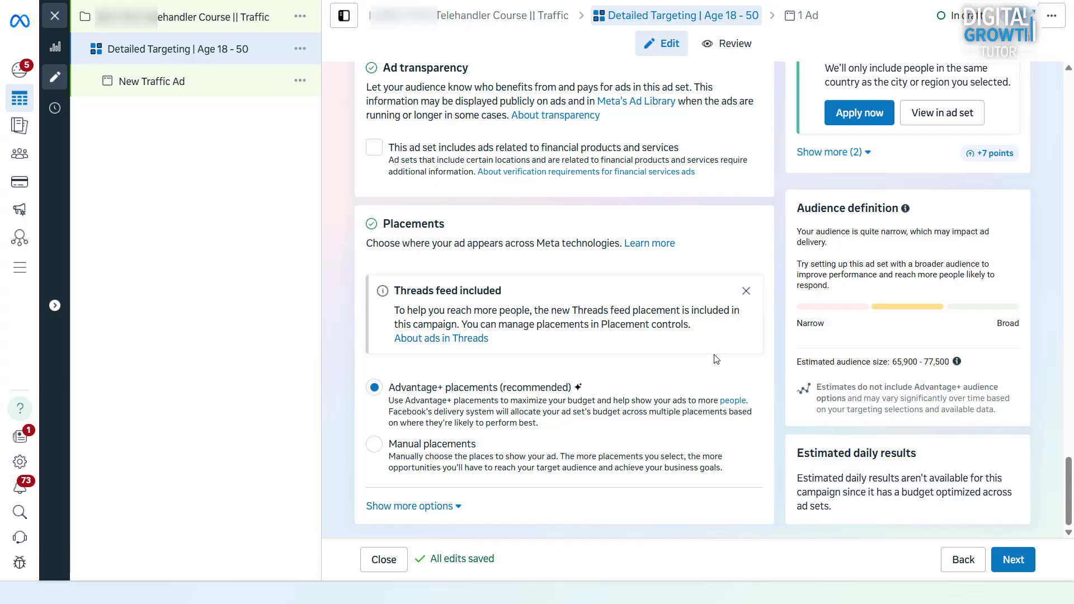
left_click(1014, 560)
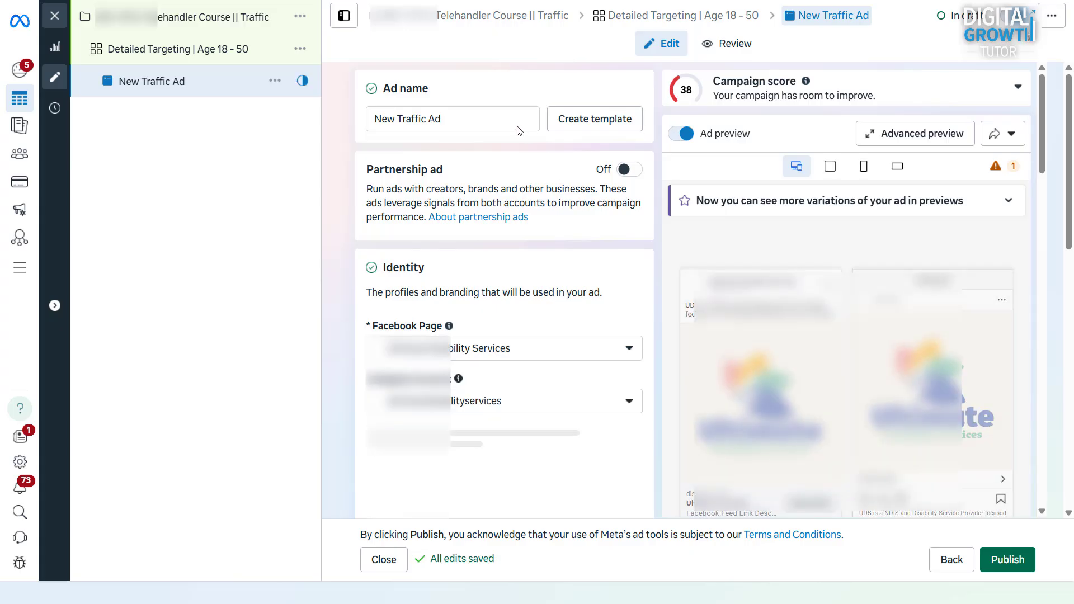
triple_click(511, 120)
type("Image v.1")
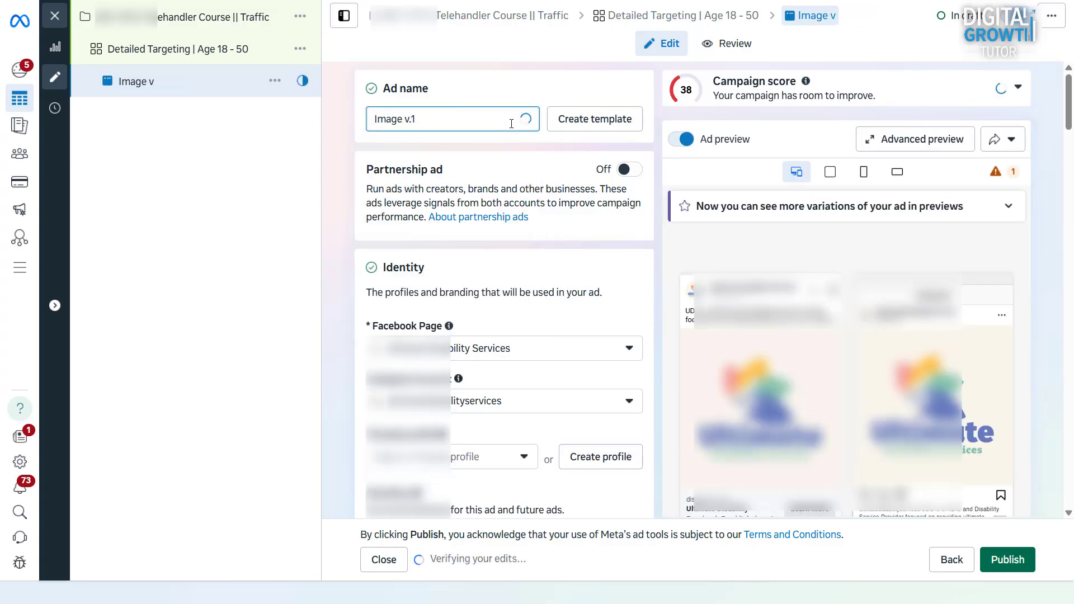
left_click(575, 356)
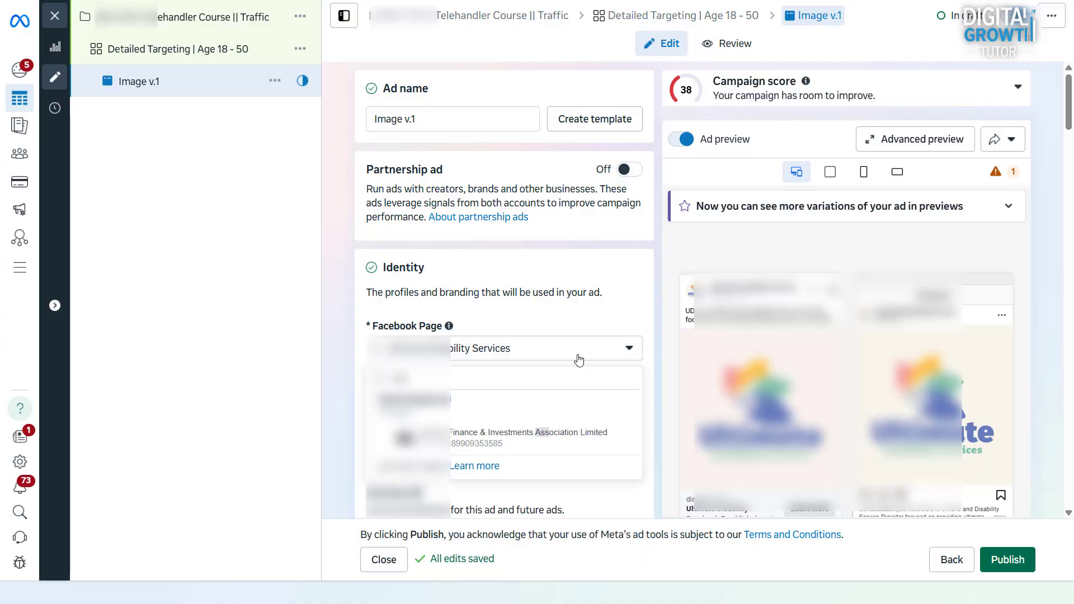
left_click(542, 412)
scroll(542, 412, "down", 4)
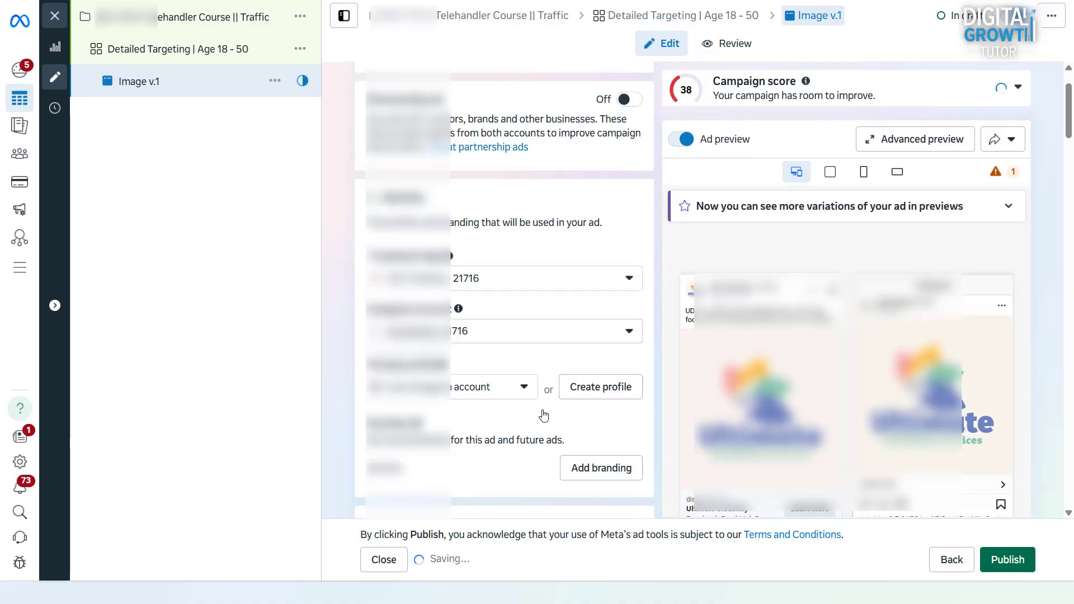
scroll(542, 414, "down", 3)
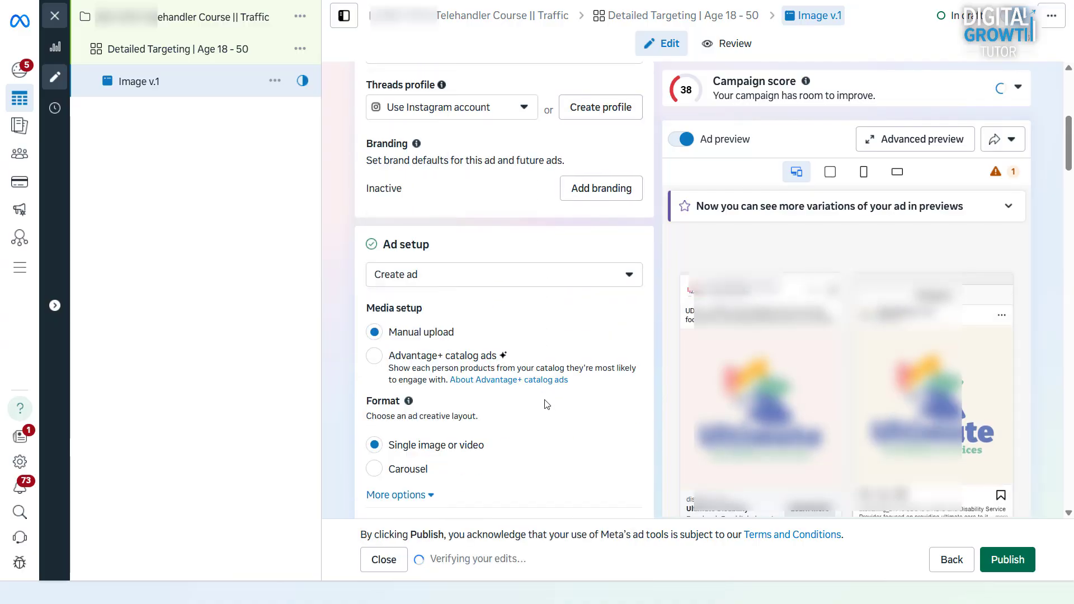
scroll(548, 399, "down", 1)
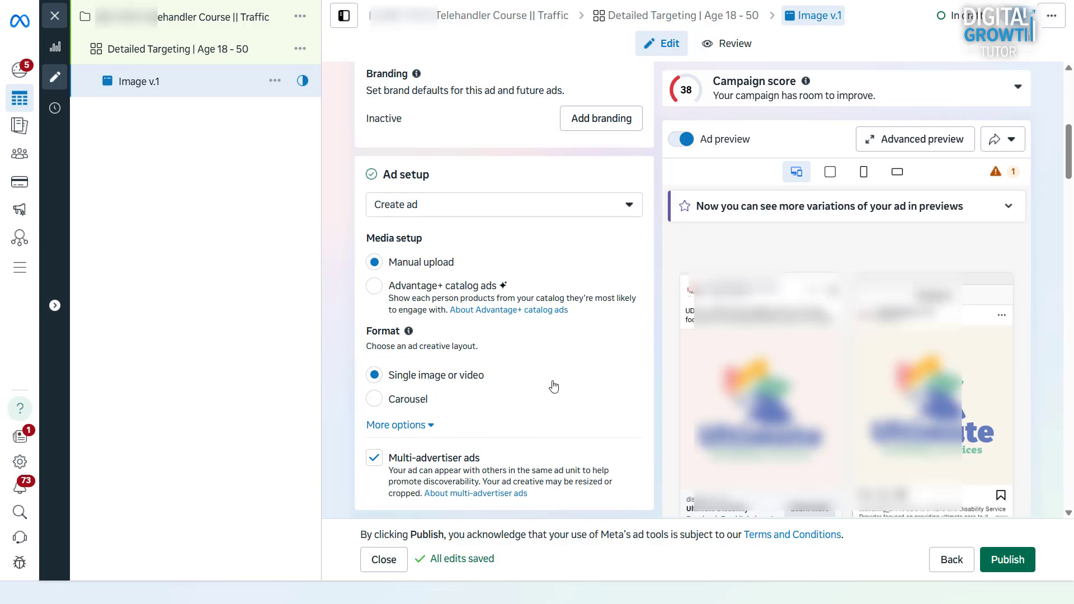
left_click(549, 209)
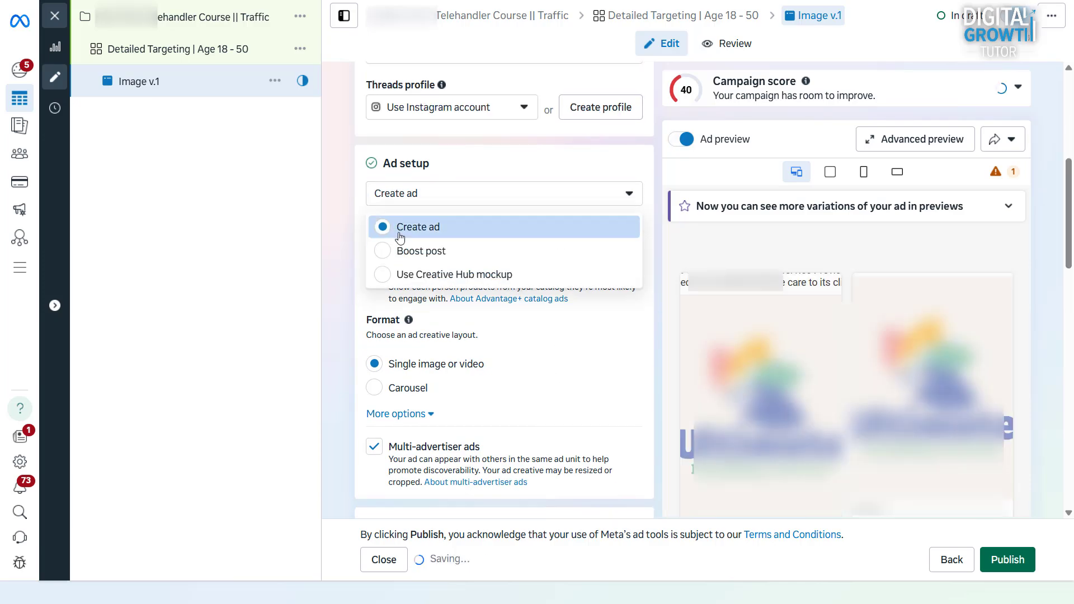
left_click(399, 237)
scroll(477, 340, "down", 1)
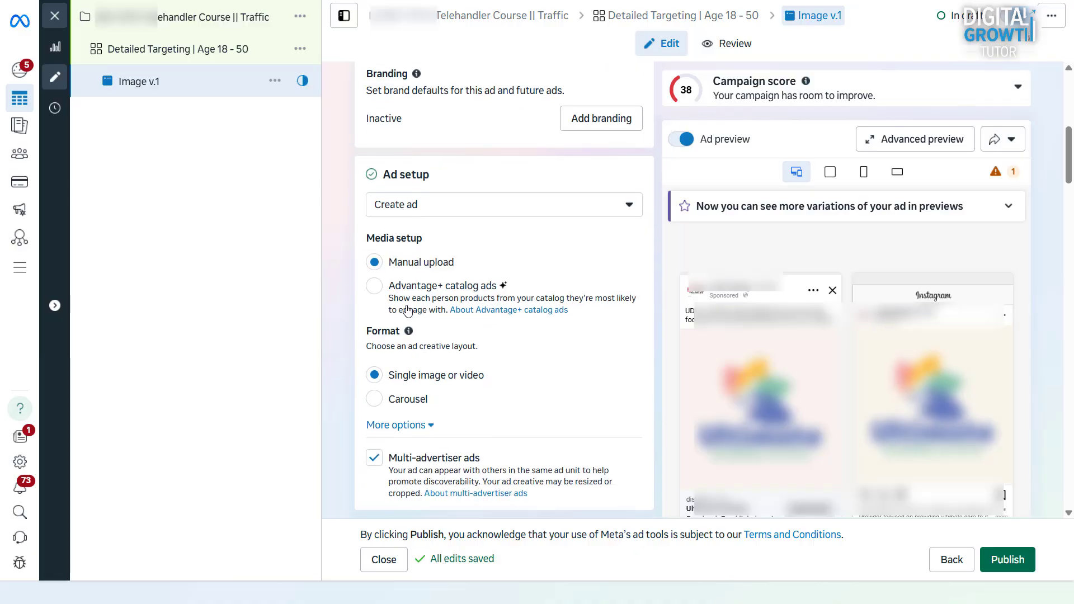
scroll(481, 377, "down", 1)
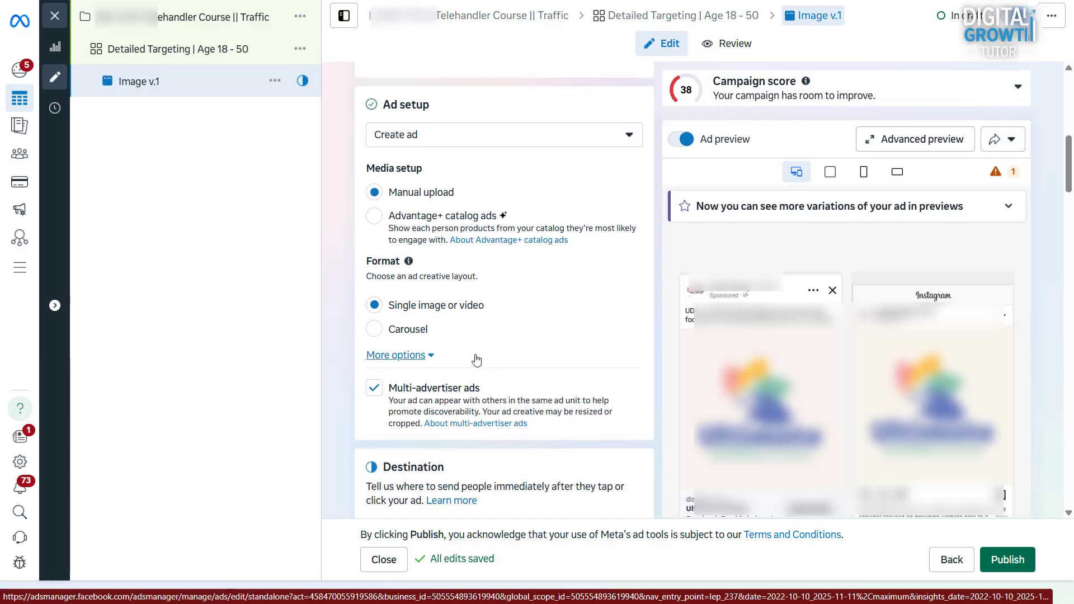
Step: Try the Carousel format, then return to Single image or video
left_click(374, 329)
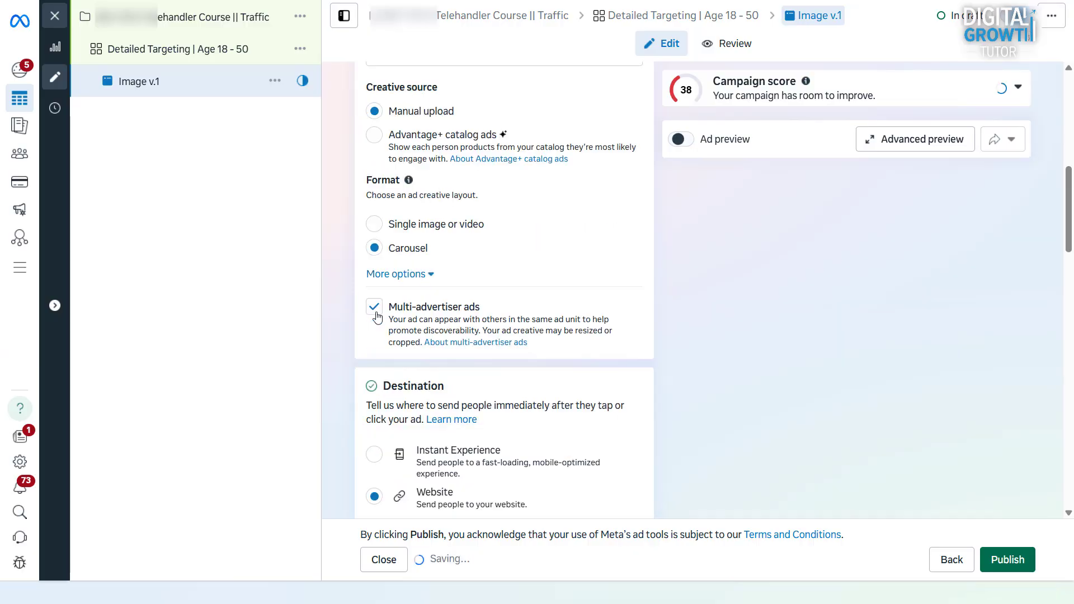
left_click(374, 224)
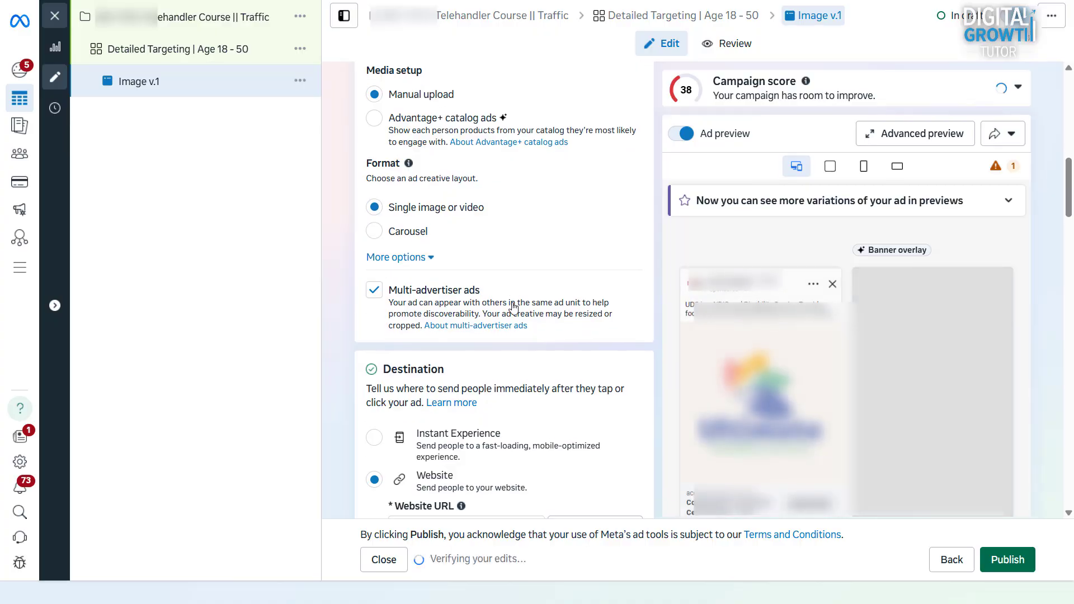
scroll(514, 306, "down", 3)
scroll(513, 306, "down", 3)
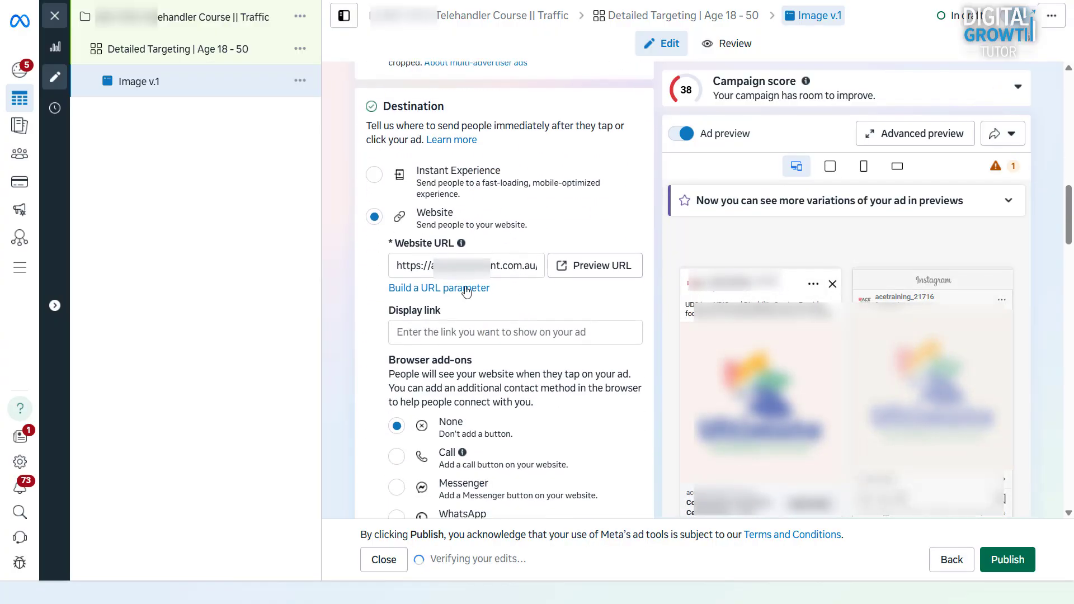
Step: Cut the Website URL out of its field and scroll down to Ad creative
left_click_drag(450, 268, 553, 270)
key("alt+Tab")
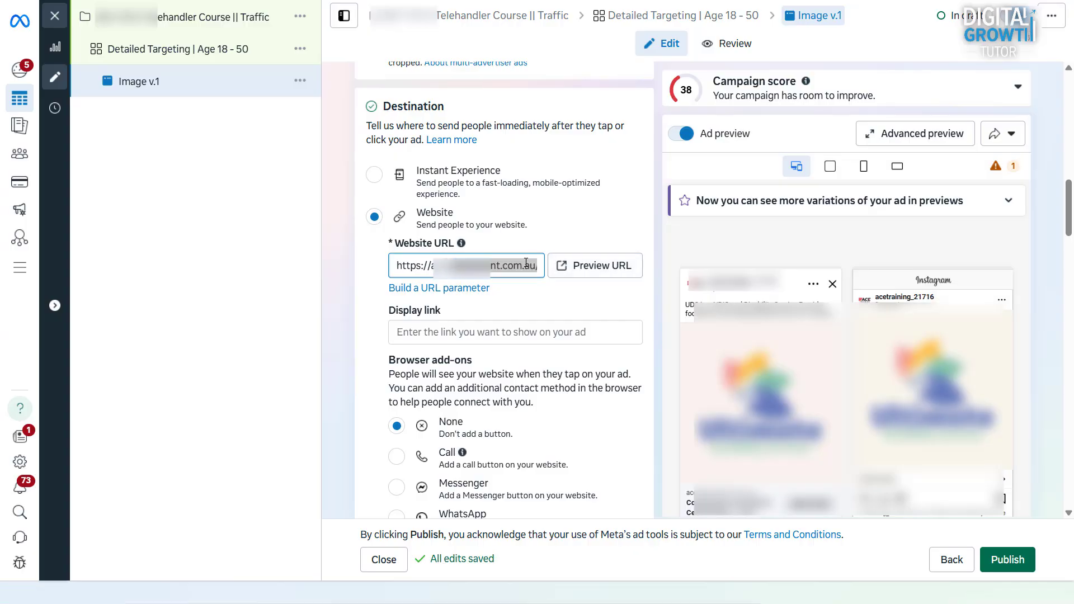
scroll(358, 340, "down", 4)
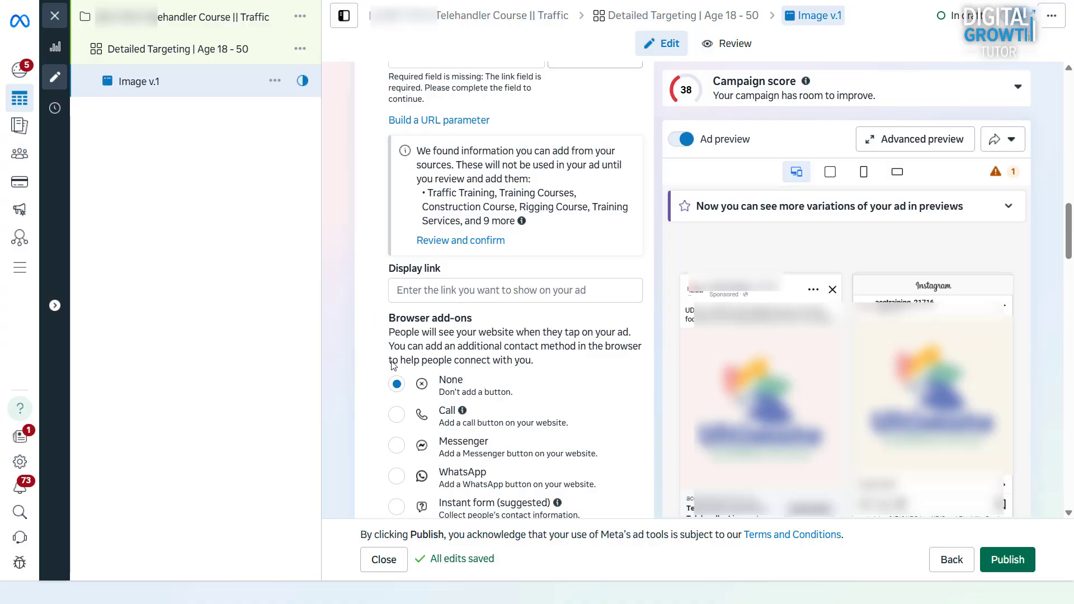
scroll(397, 372, "down", 3)
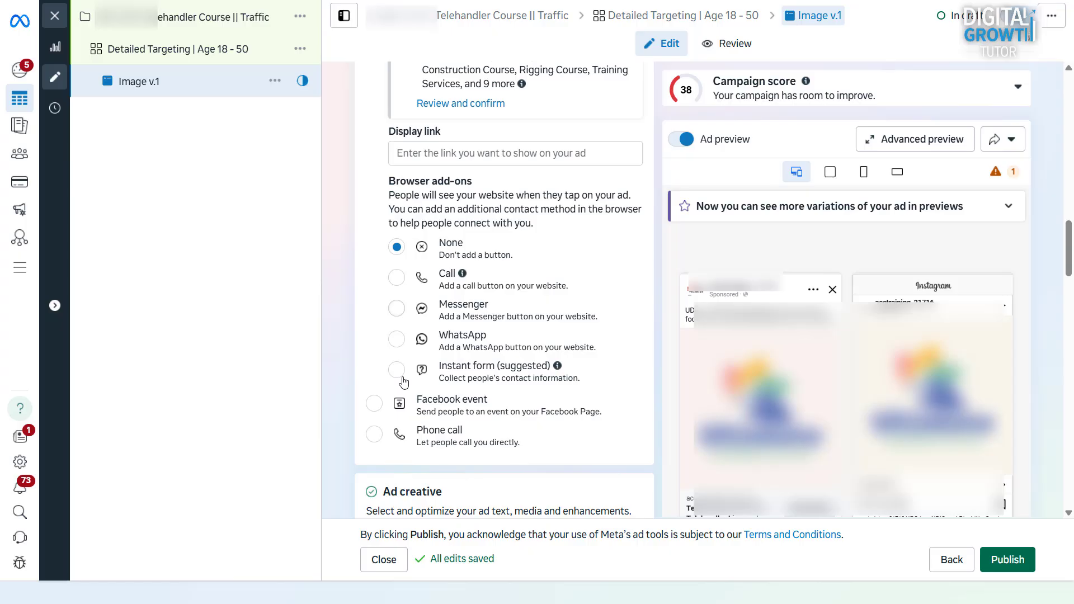
scroll(404, 382, "down", 5)
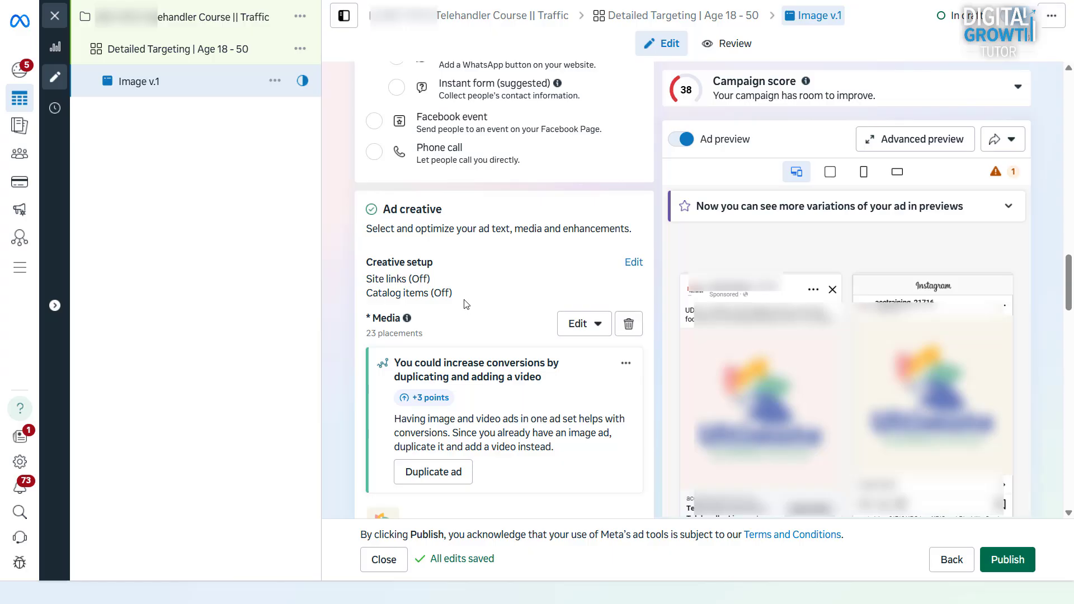
Step: Delete the ad's current media and choose Add image from the Add media menu
left_click(576, 329)
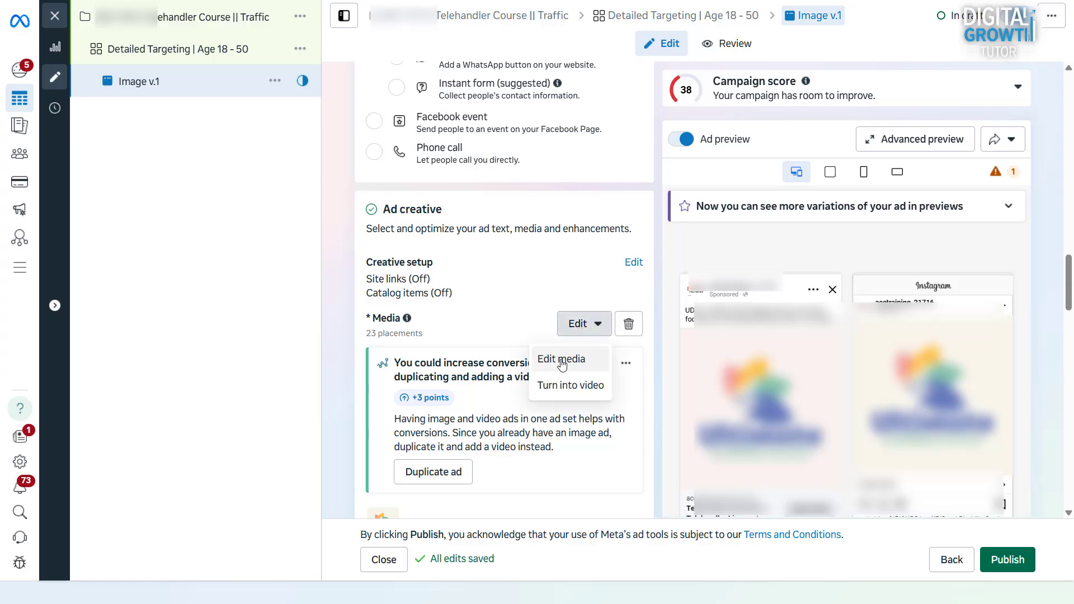
left_click(628, 324)
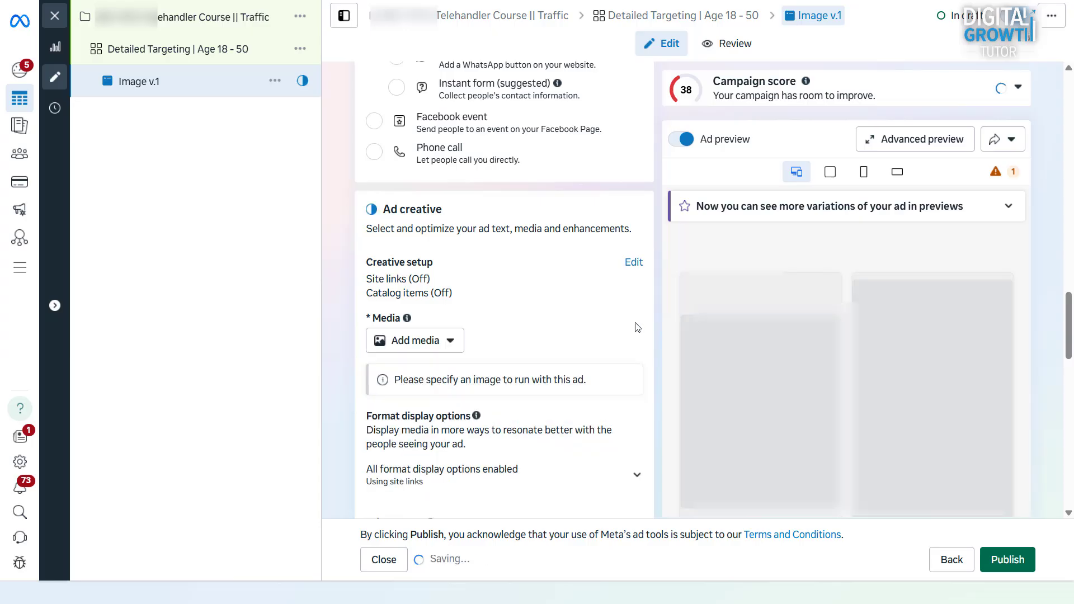
left_click(447, 347)
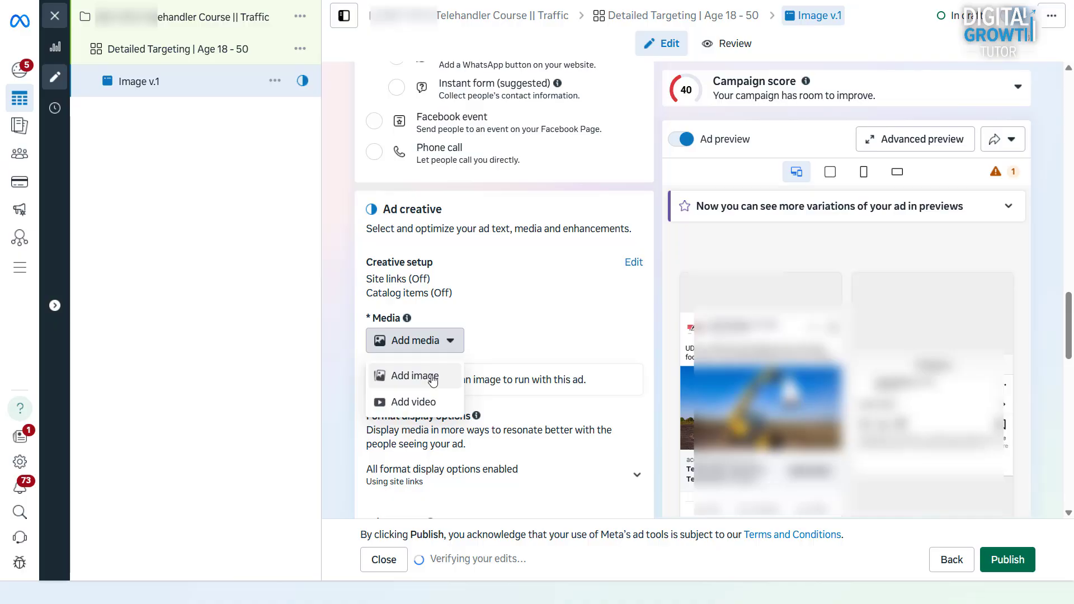
left_click(433, 377)
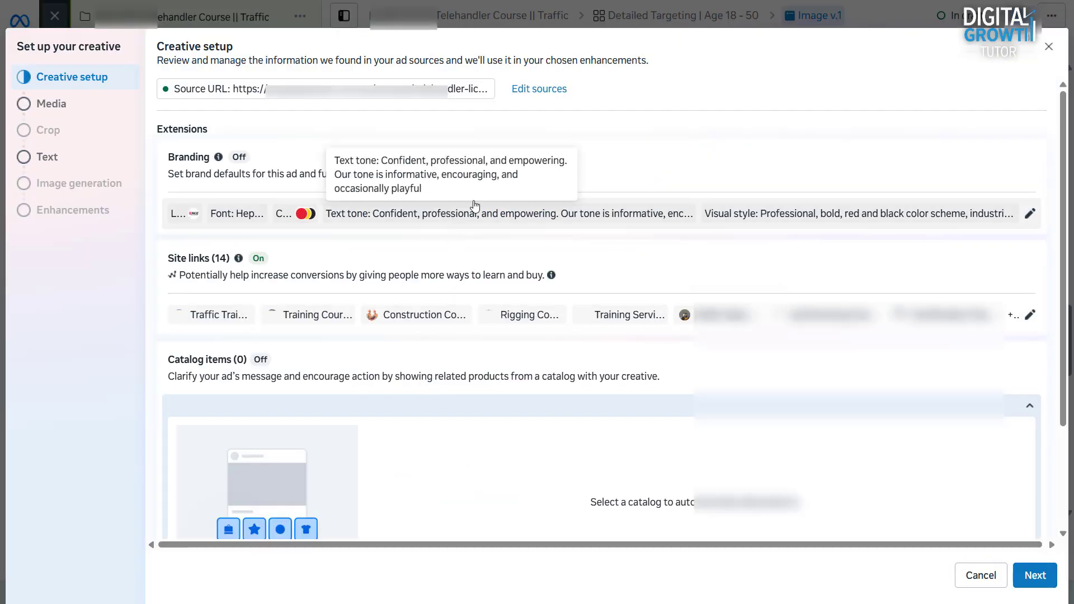
Step: Toggle the Site links extension off in Creative setup and continue to Media
scroll(633, 173, "down", 1)
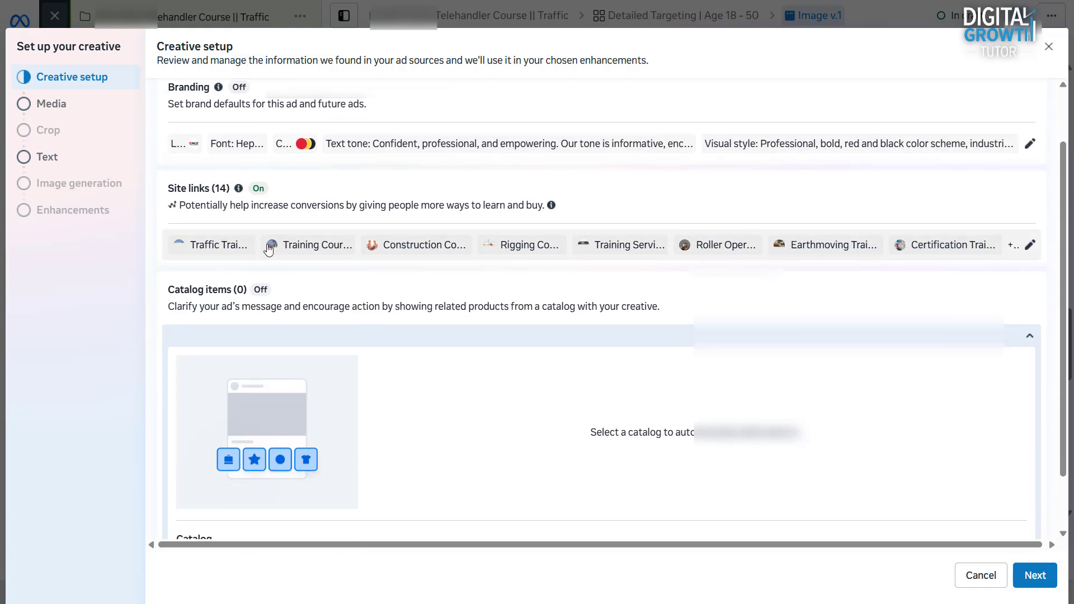
scroll(1024, 247, "down", 1)
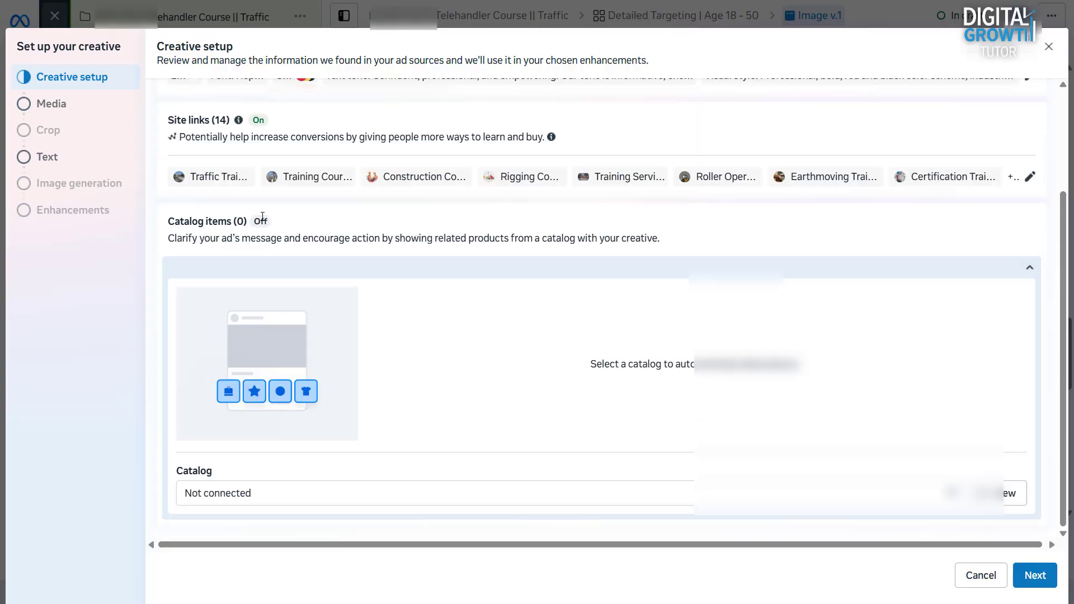
left_click(1029, 177)
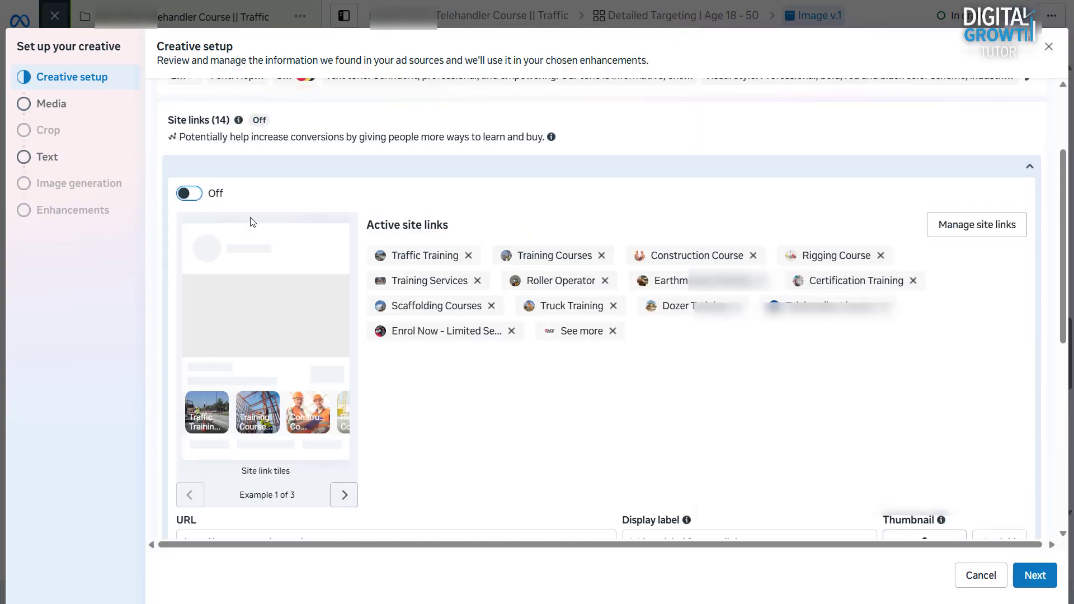
scroll(374, 297, "down", 7)
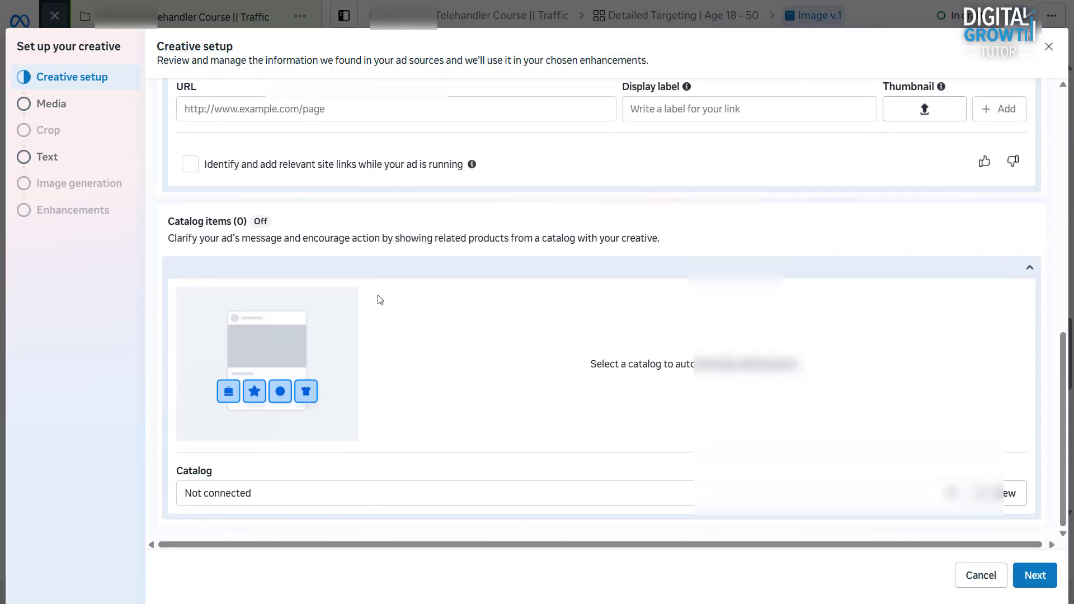
scroll(970, 395, "up", 9)
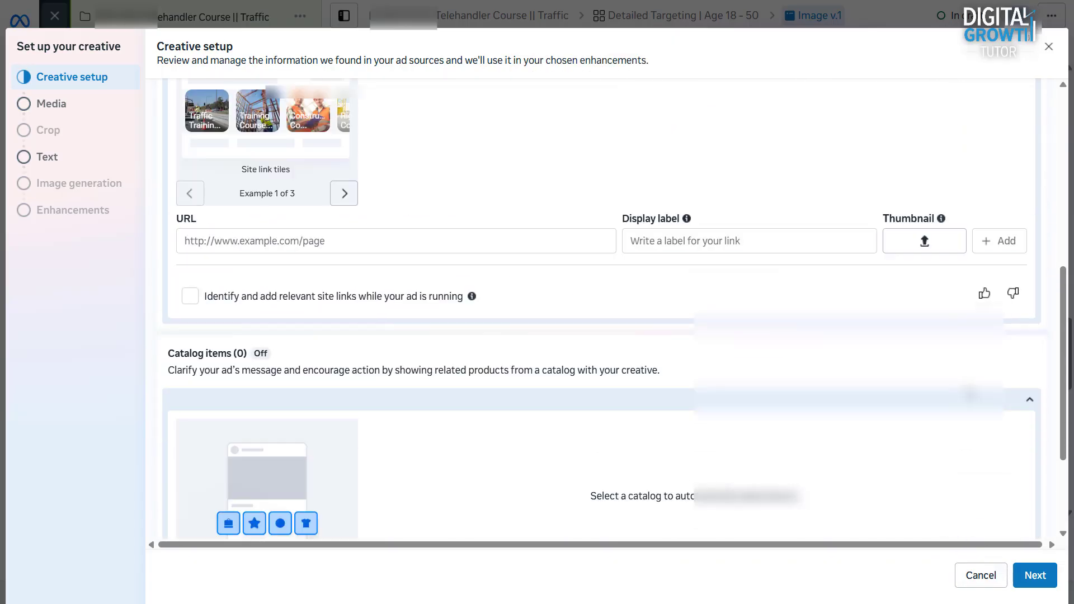
scroll(1005, 306, "up", 1)
left_click(1029, 292)
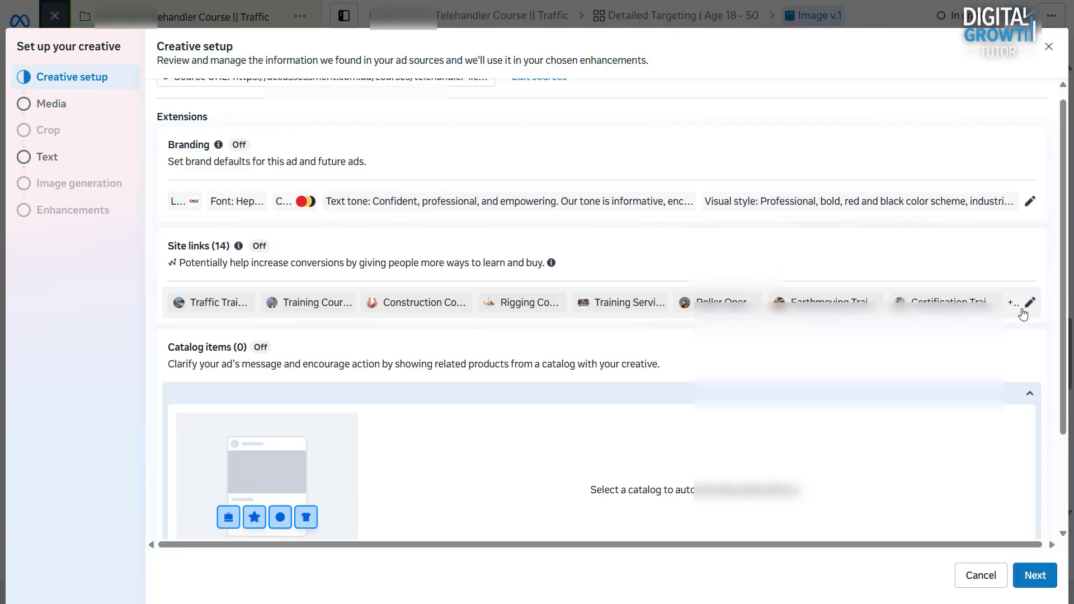
scroll(1023, 314, "down", 2)
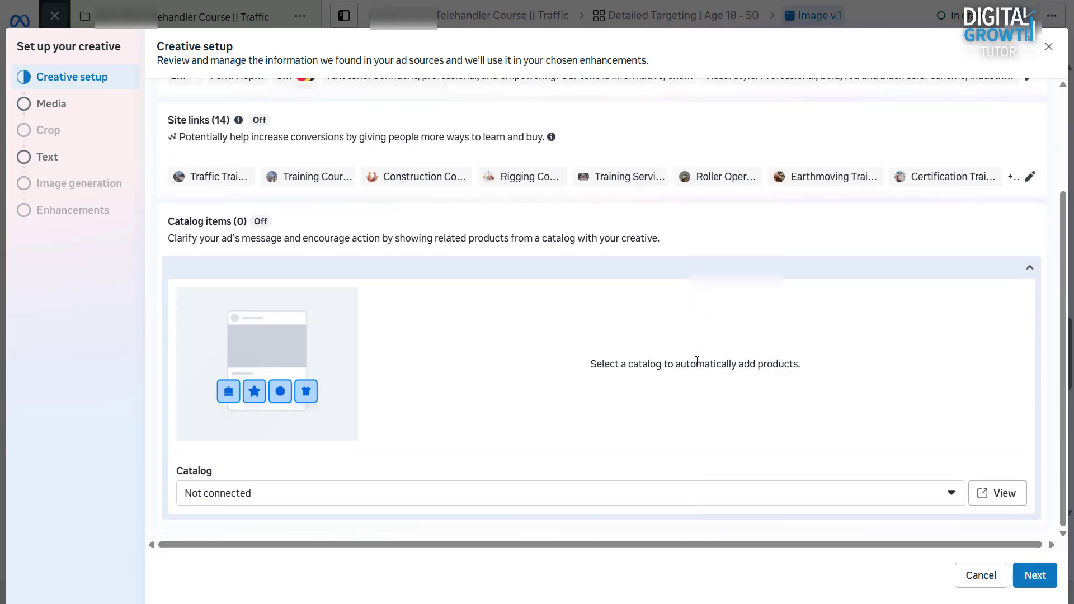
scroll(698, 364, "up", 2)
left_click(1019, 568)
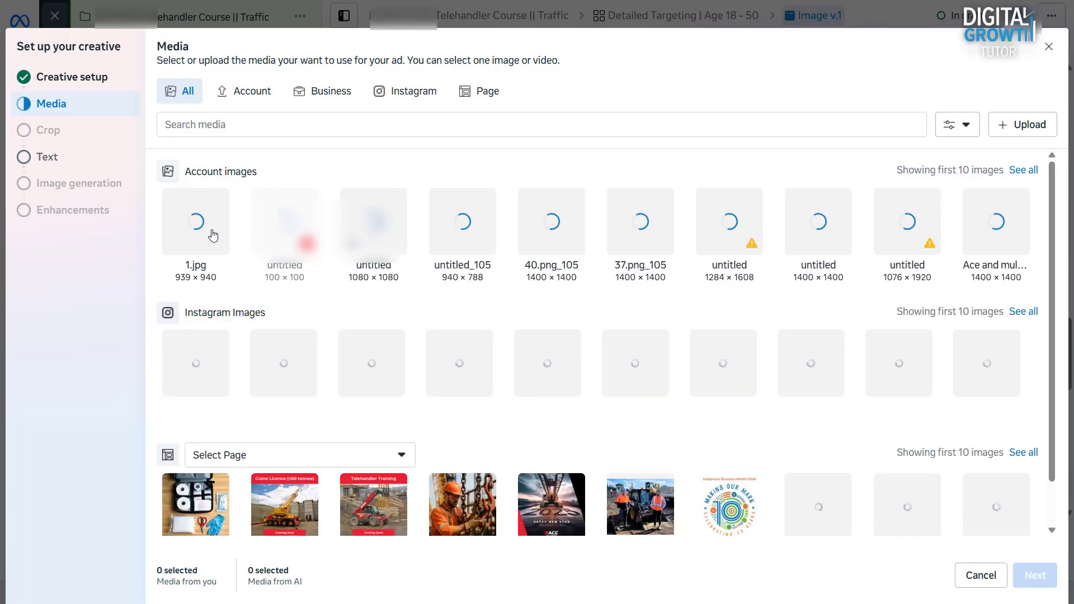
Step: Select 1.jpg, set its Vertical crop to Original, and continue to the Text step
left_click(213, 235)
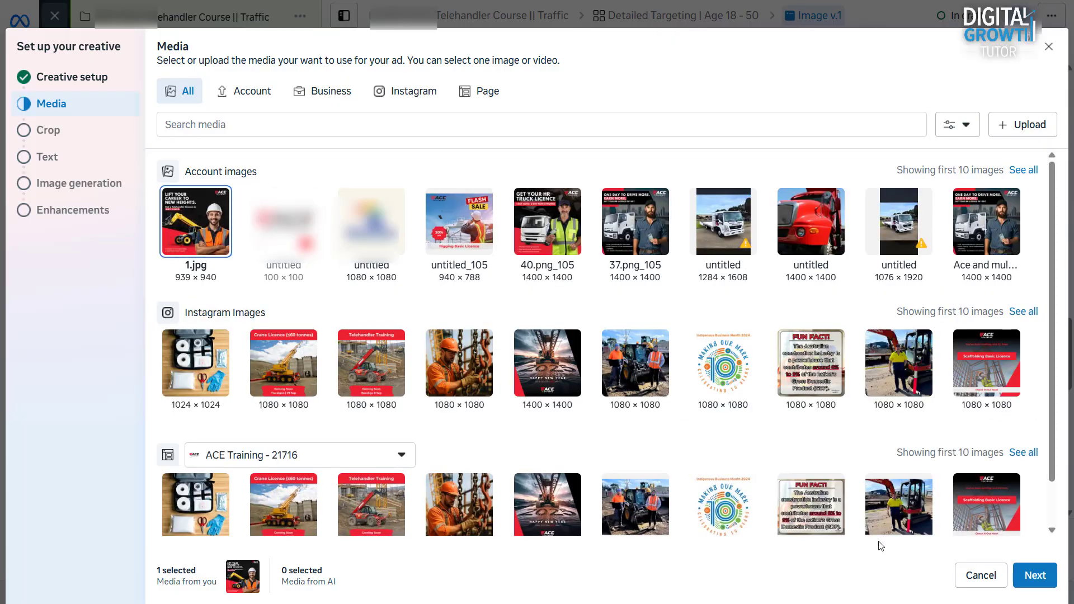
left_click(1034, 572)
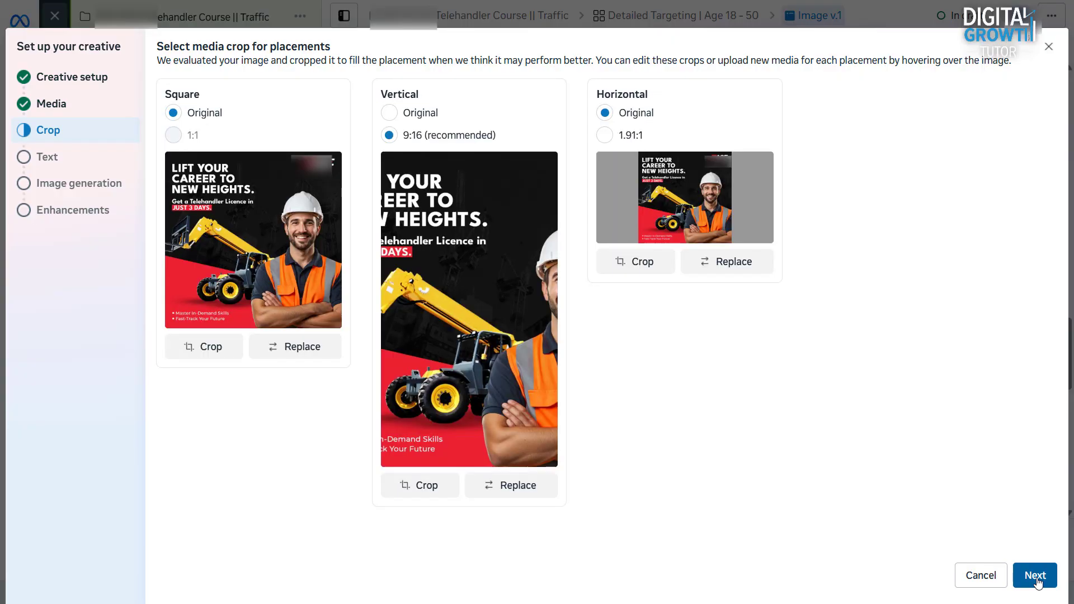
left_click(389, 113)
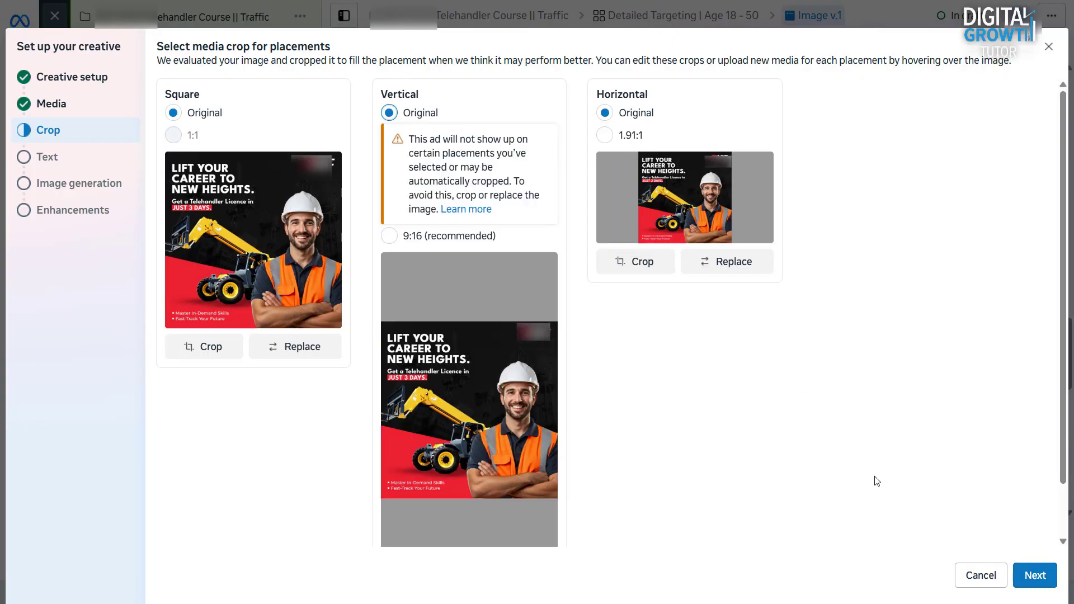
left_click(1034, 575)
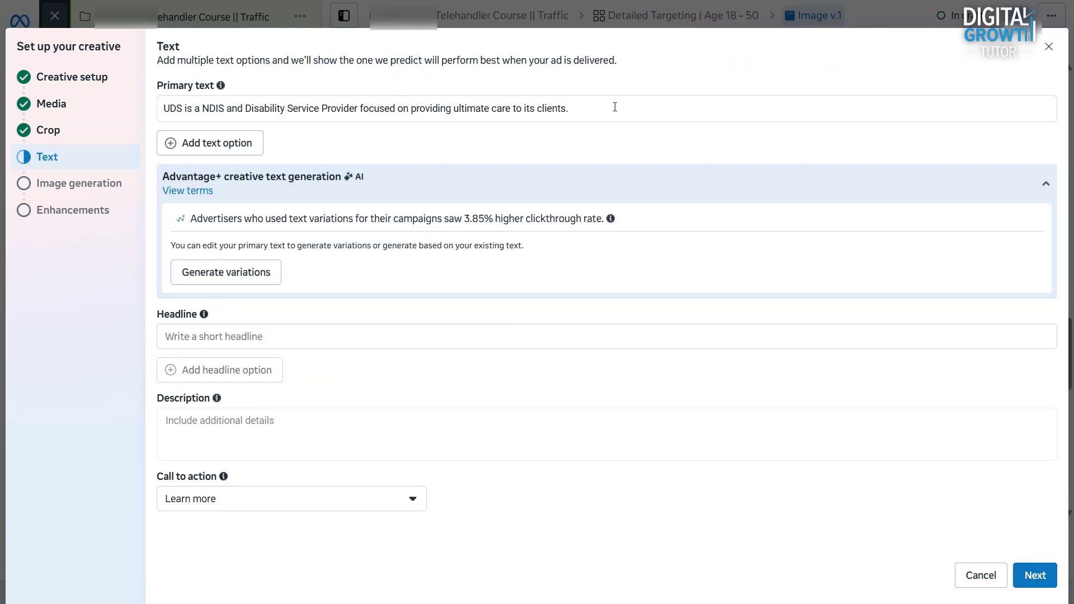
Step: Paste the course primary text, headline 'Your New Career in 3 Days' and the description
triple_click(614, 106)
type("Take control of your career with our Telehandler Course in Bendigo In just 3 days, gain the essential theory and hands-on skills to safely operate a non-slewing telehandler (over 3 tonnes) and earn your WorkSafe High Risk Licence!")
scroll(382, 224, "down", 2)
left_click(382, 210)
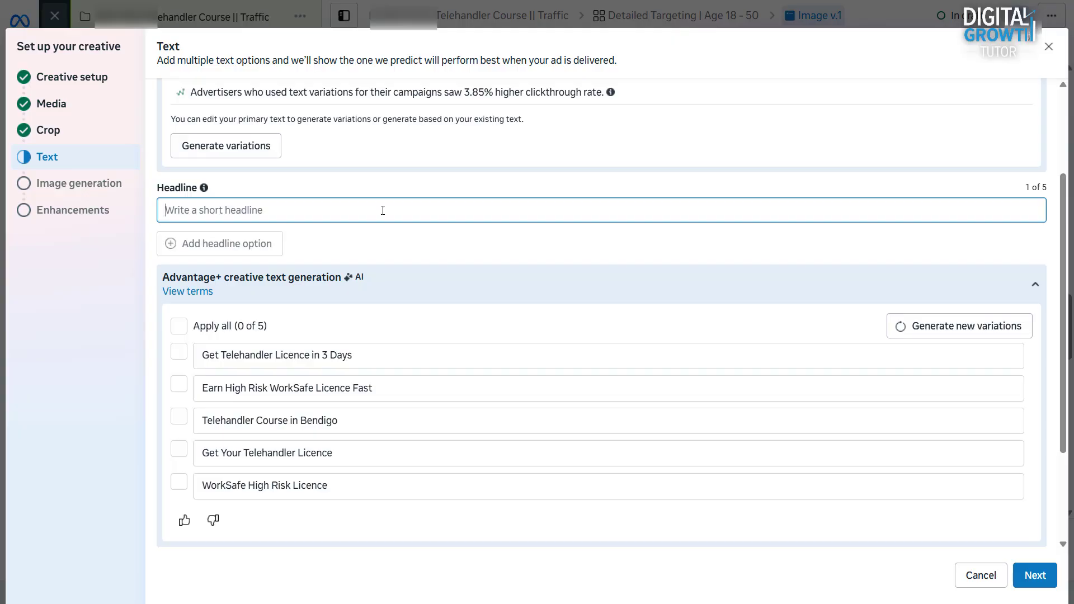
type("Your New Career in 3 Days")
scroll(293, 408, "down", 3)
left_click(264, 464)
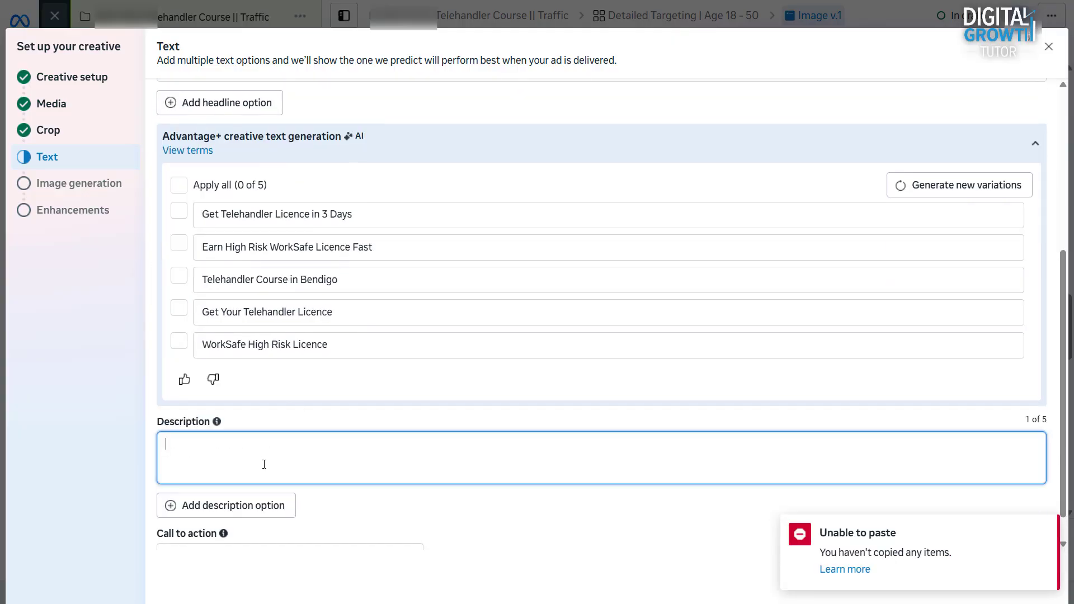
left_click(333, 455)
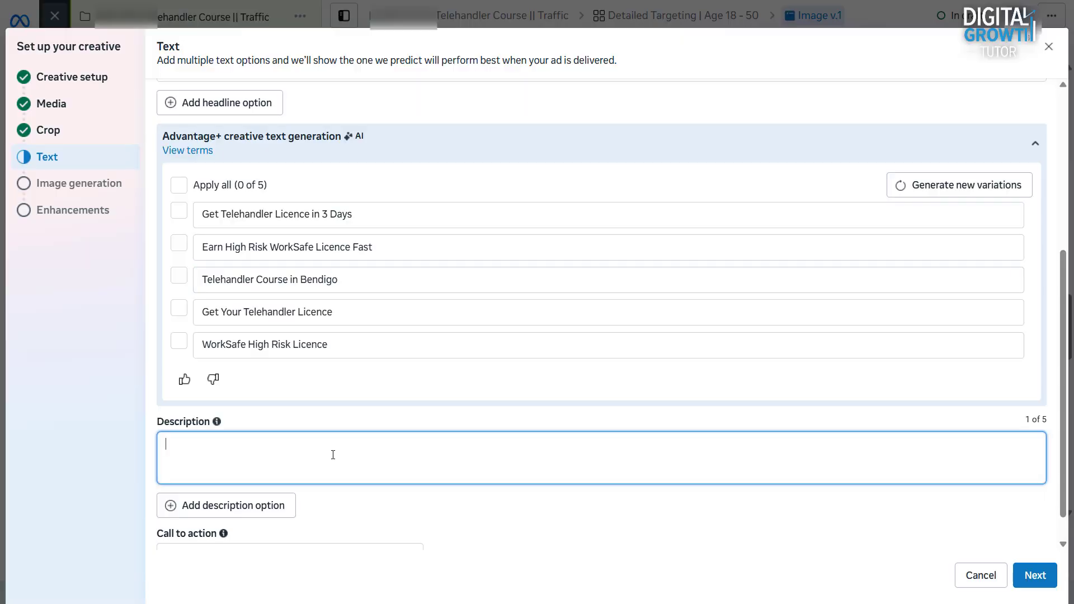
type("This course NAT 11249001 helps you advance your career in Construction, Agriculture, or Warehousing.")
Step: Append the NAT course sentence on a new line of the primary text and continue
scroll(333, 455, "down", 1)
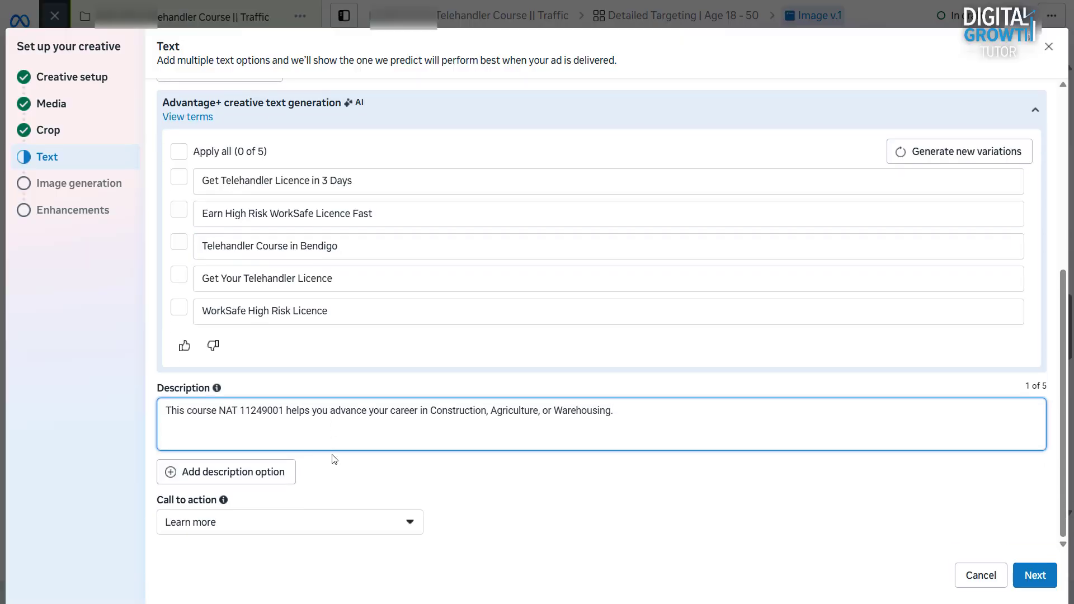
scroll(472, 276, "up", 5)
left_click(901, 127)
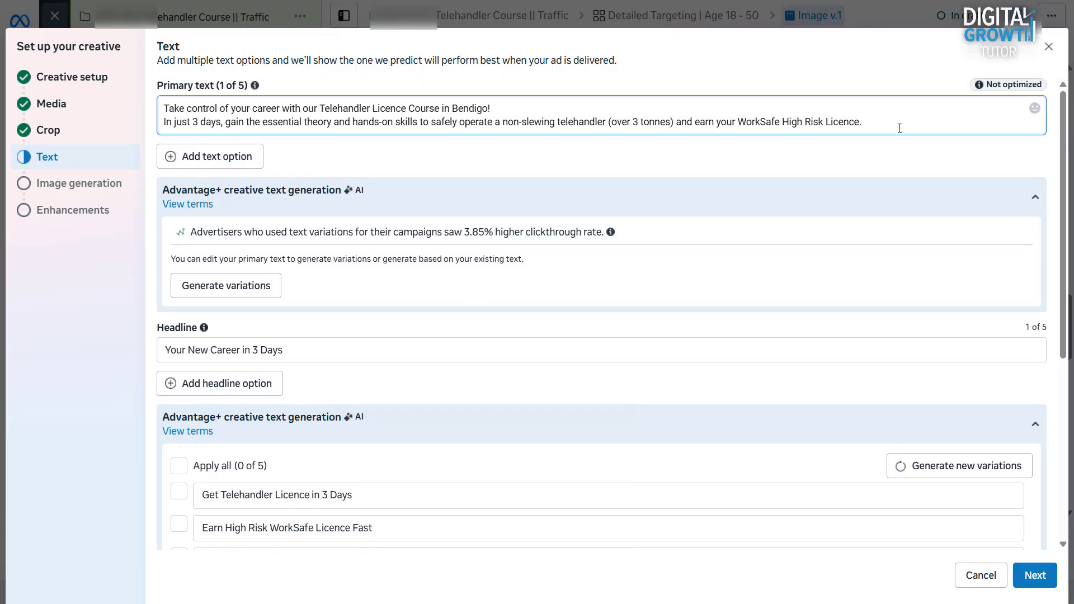
key("Return")
key("Return")
type("This course NAT 11249001 helps you advance your career in Construction, Agriculture, or Warehousing.")
scroll(966, 431, "down", 2)
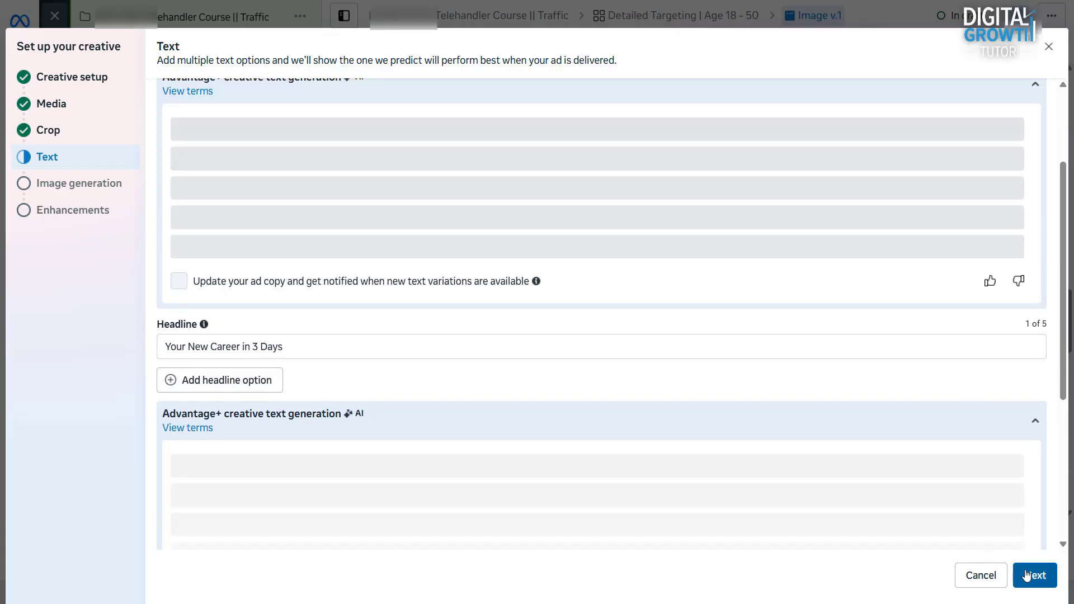
left_click(1023, 573)
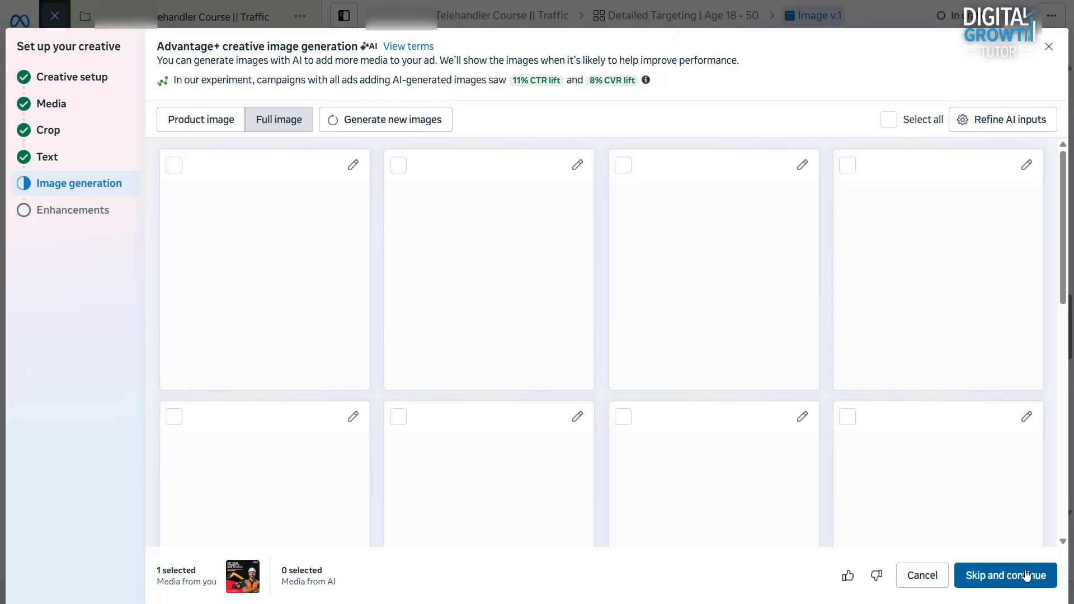
Step: Skip AI image generation and switch off the Visual touch-ups, Adapt multi-image and Add animation enhancements
left_click(1026, 575)
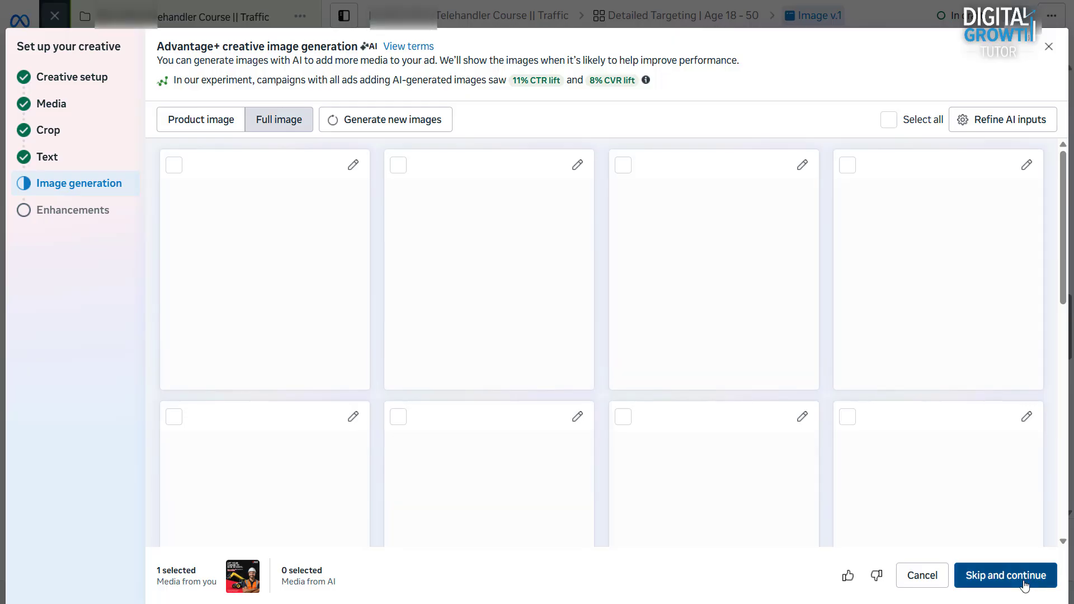
scroll(440, 243, "down", 5)
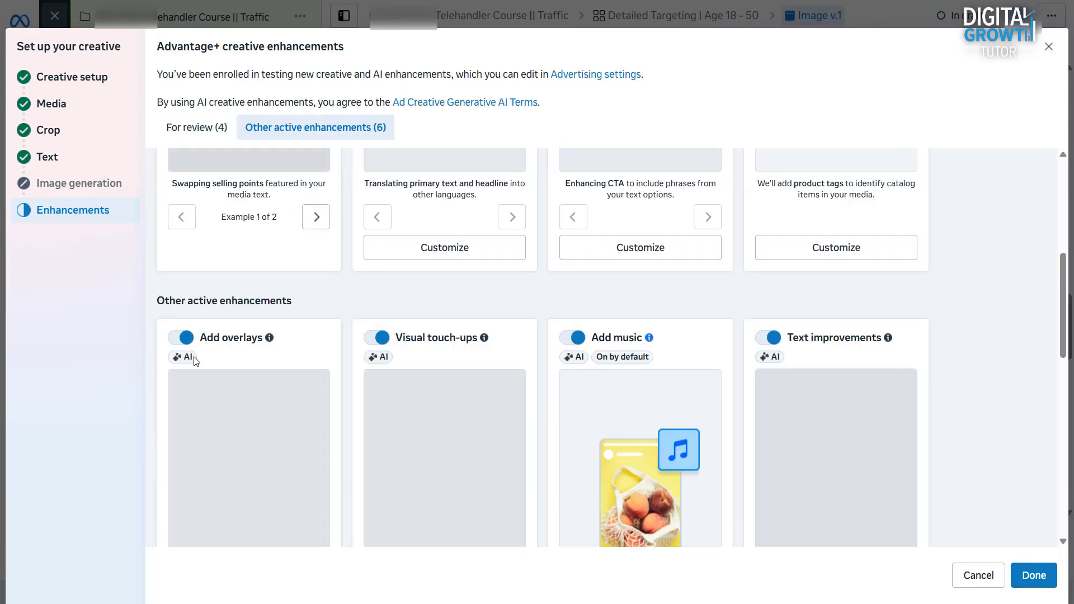
left_click(375, 337)
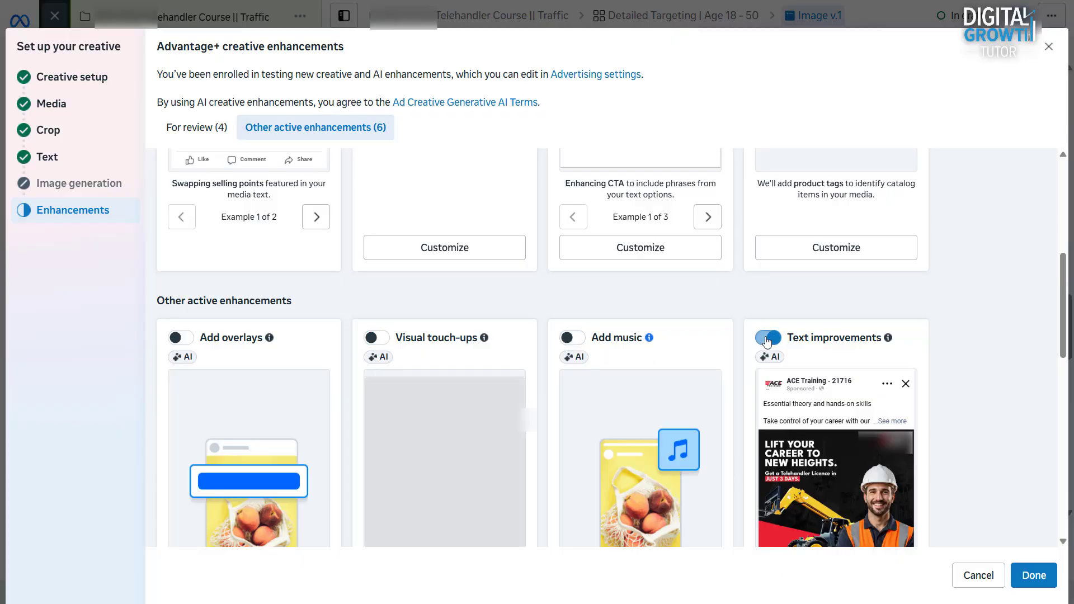
scroll(576, 400, "down", 5)
left_click(189, 434)
left_click(376, 435)
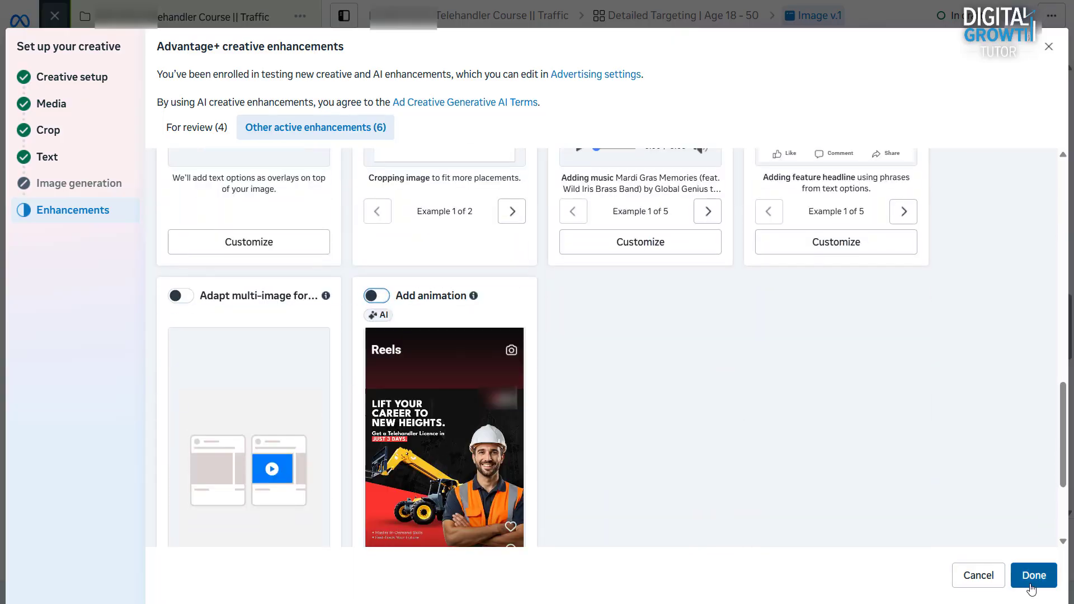
left_click(1030, 580)
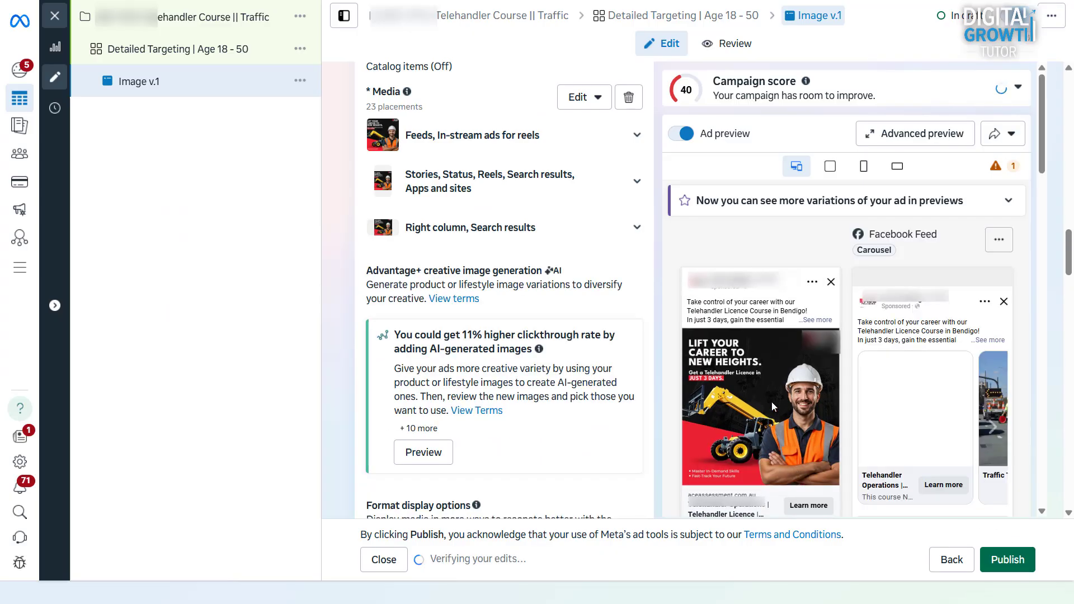
Step: Uncheck Apply all for Advantage+ text generation and keep the text variations unselected
scroll(657, 390, "down", 1)
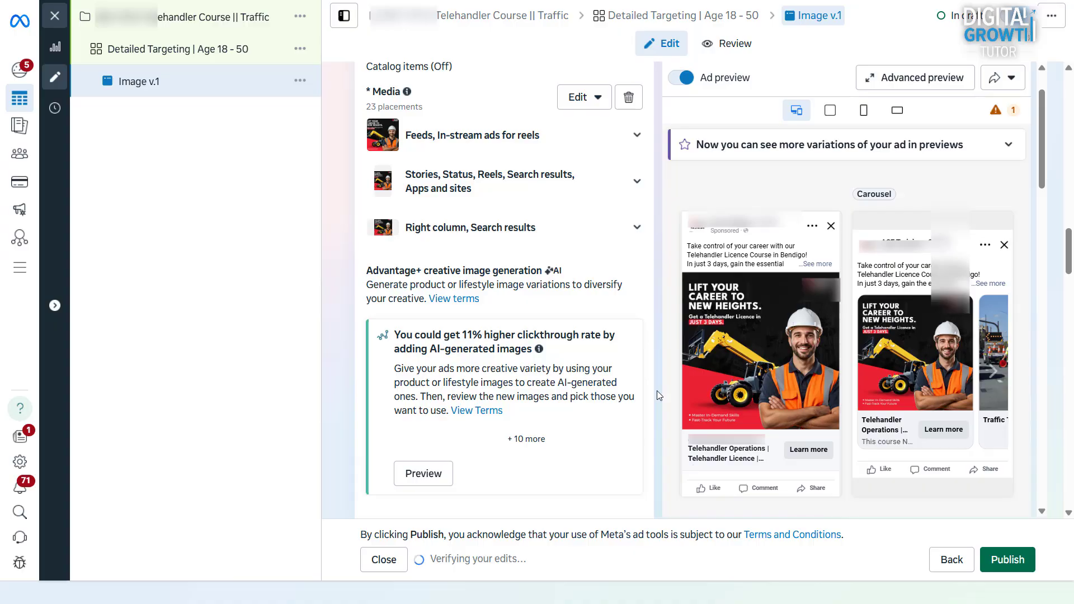
scroll(657, 391, "down", 1)
scroll(656, 390, "down", 2)
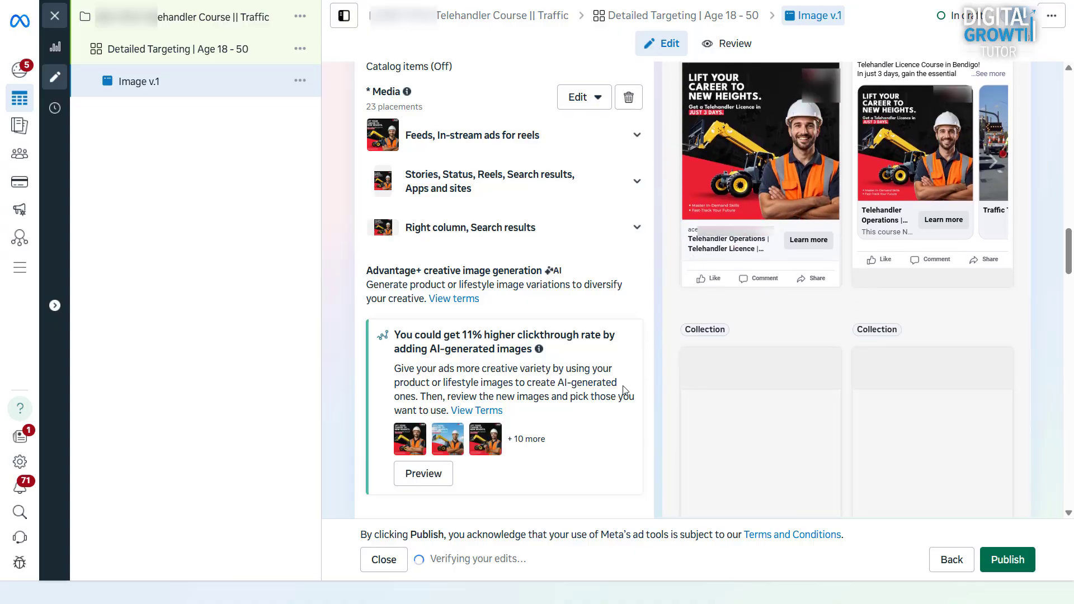
scroll(619, 361, "down", 1)
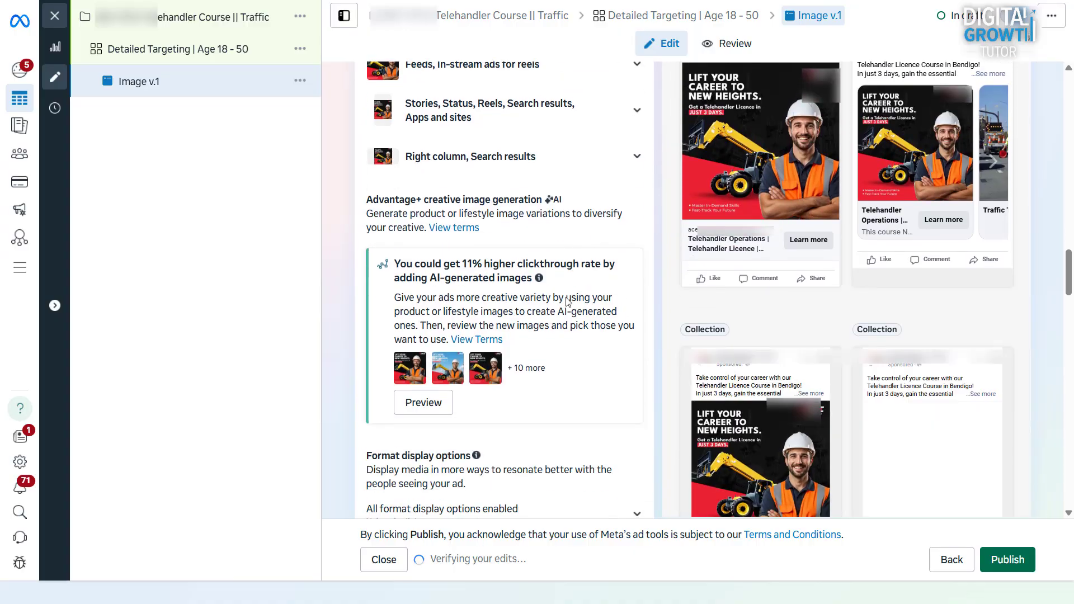
scroll(567, 302, "down", 4)
scroll(567, 302, "down", 5)
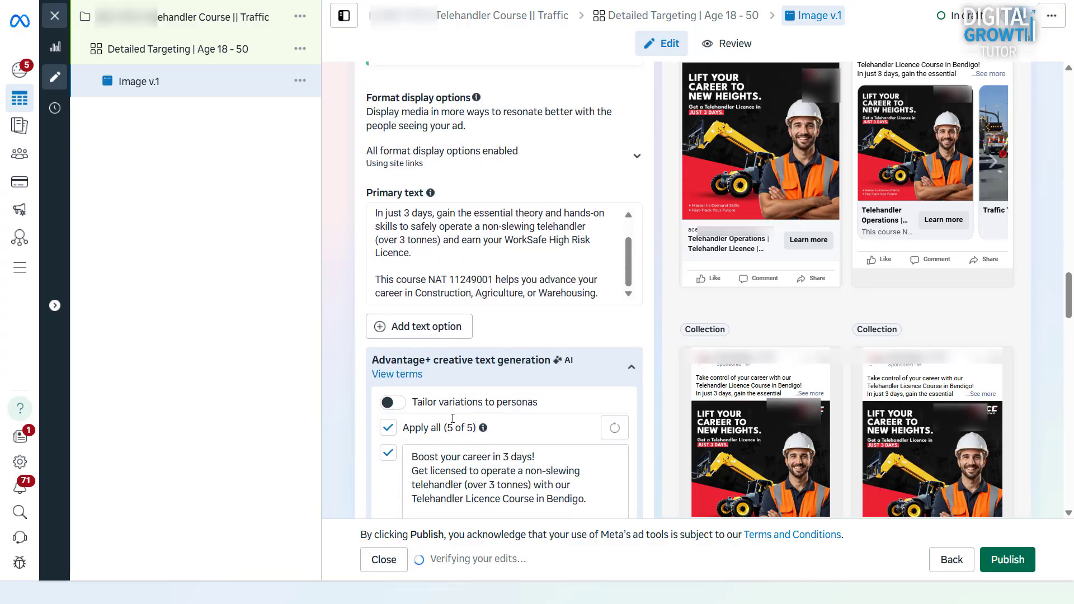
left_click(388, 297)
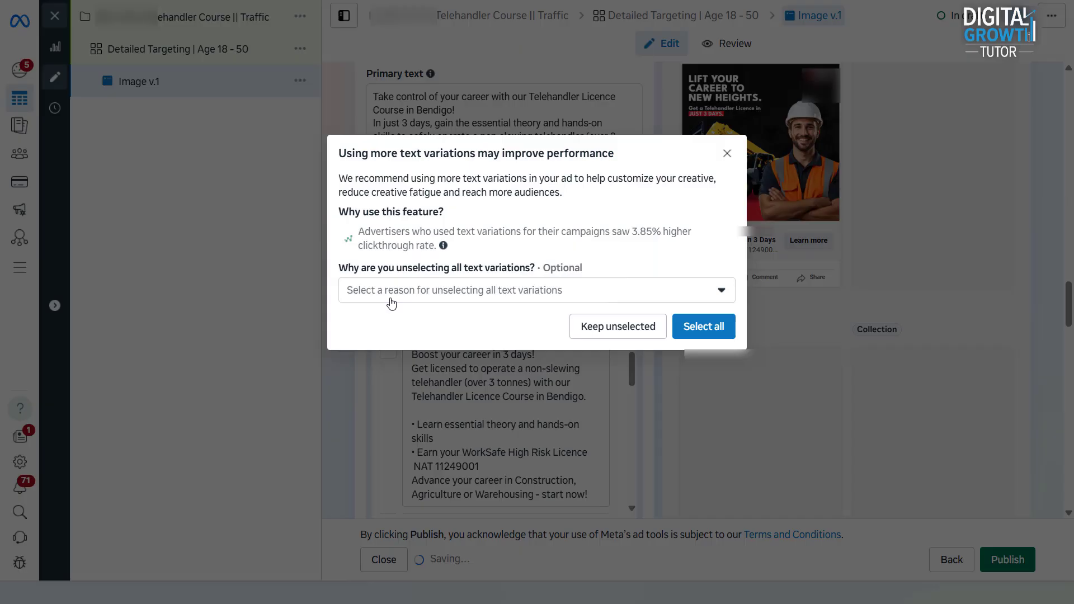
left_click(601, 323)
Step: Turn Site links off in the Creative setup settings and save the change
scroll(603, 329, "down", 5)
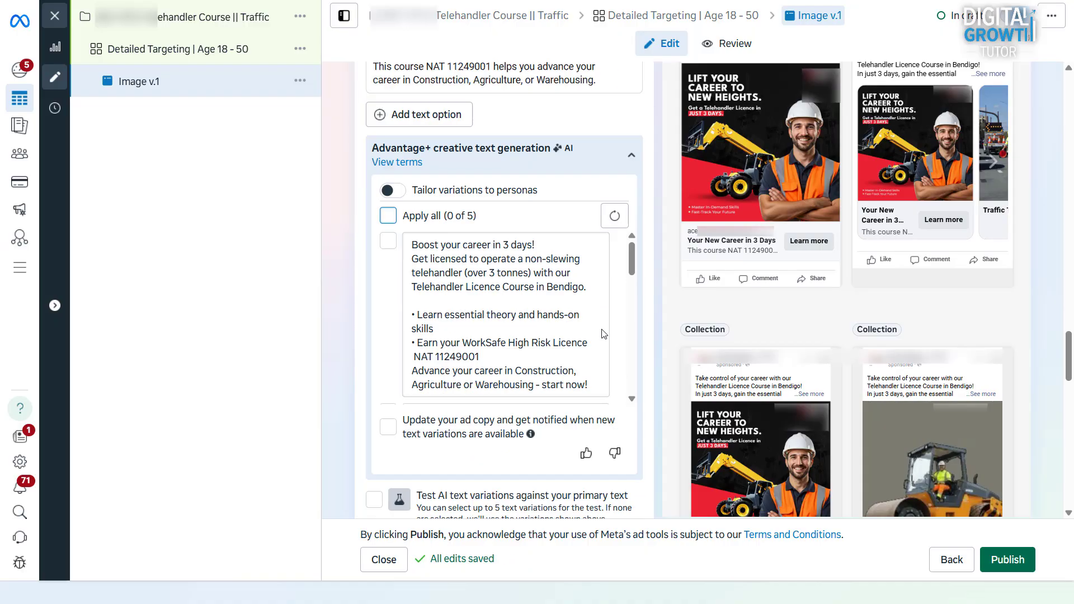
scroll(603, 332, "down", 12)
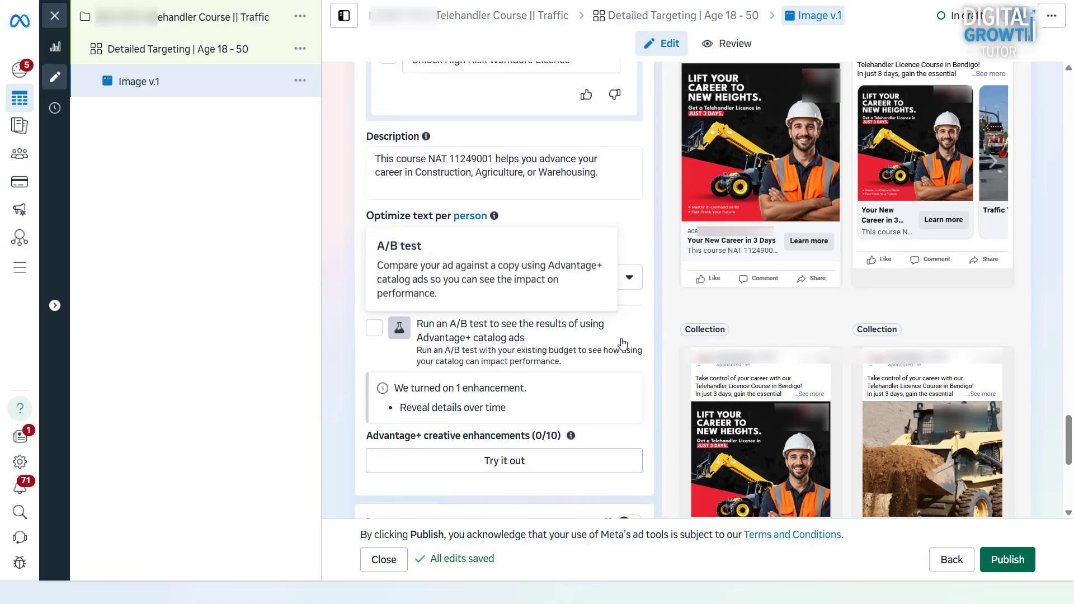
scroll(624, 344, "down", 4)
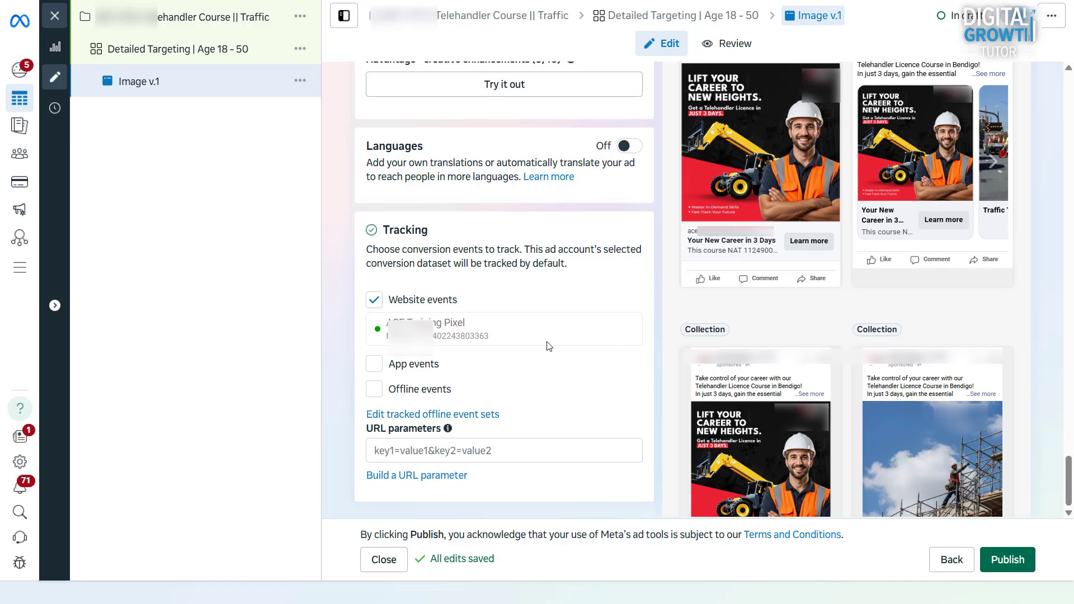
scroll(549, 346, "up", 1)
scroll(546, 347, "down", 1)
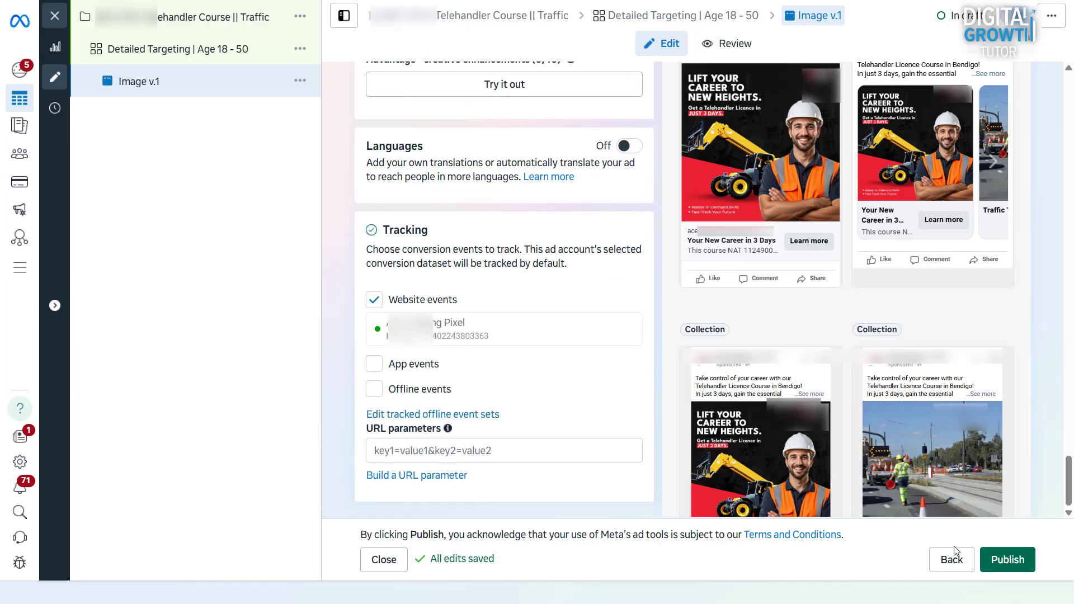
scroll(978, 441, "down", 3)
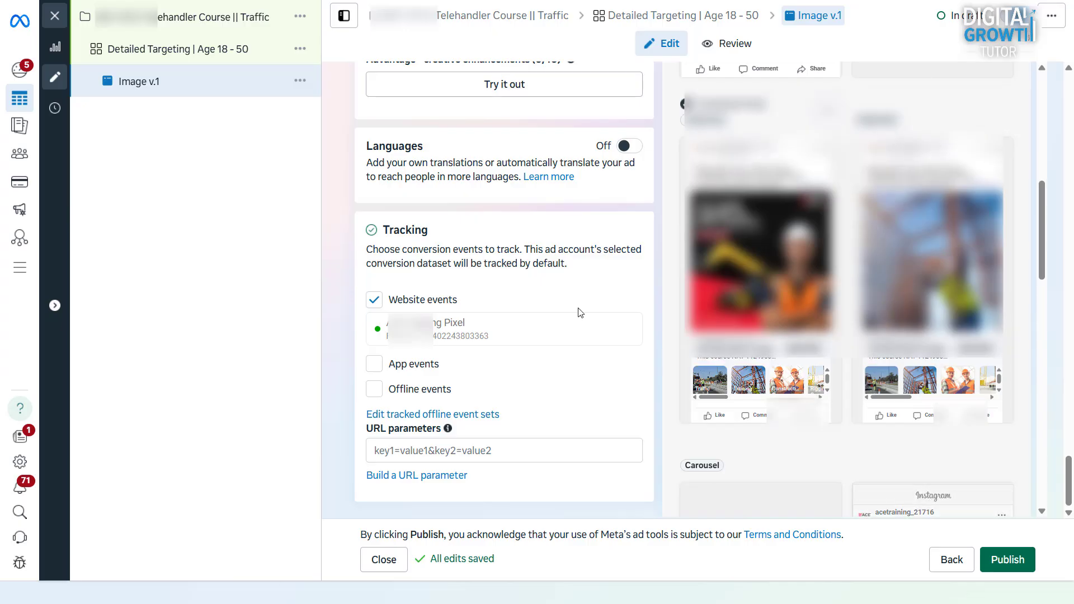
scroll(536, 295, "up", 5)
scroll(535, 295, "up", 15)
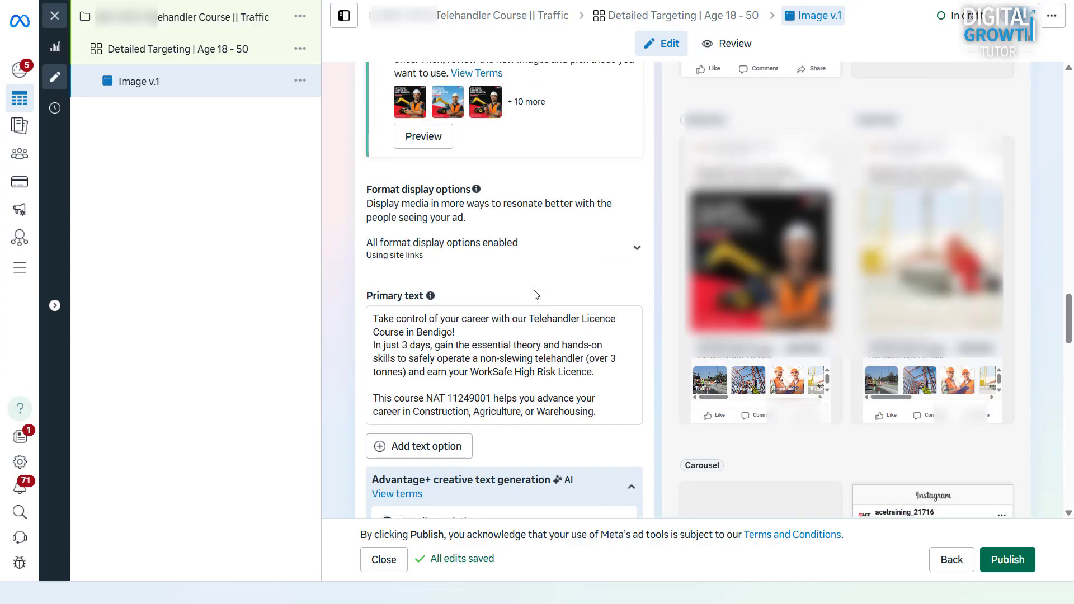
scroll(535, 295, "up", 6)
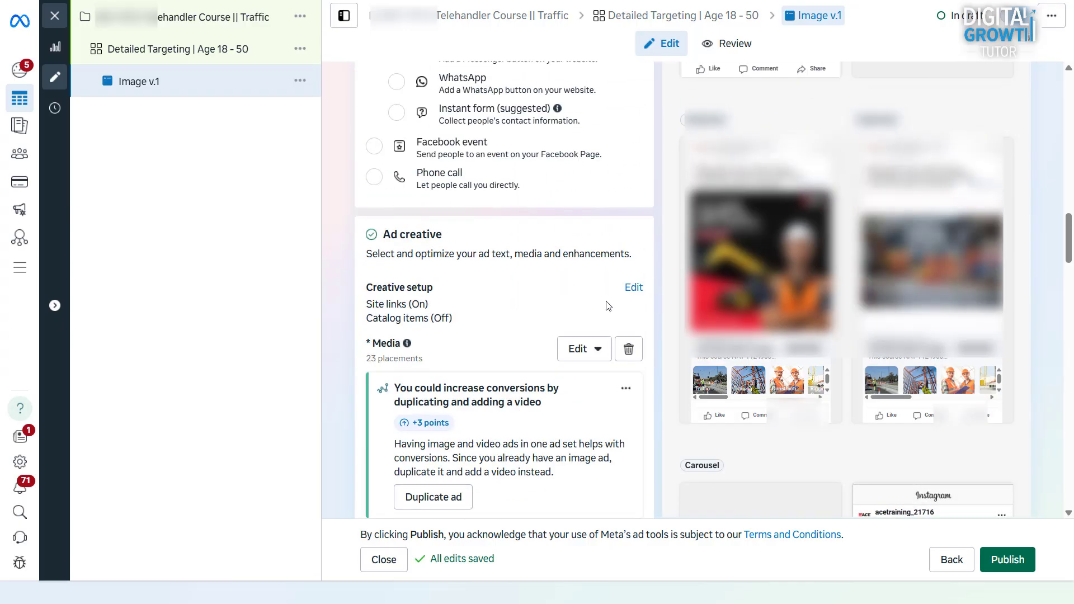
left_click(633, 287)
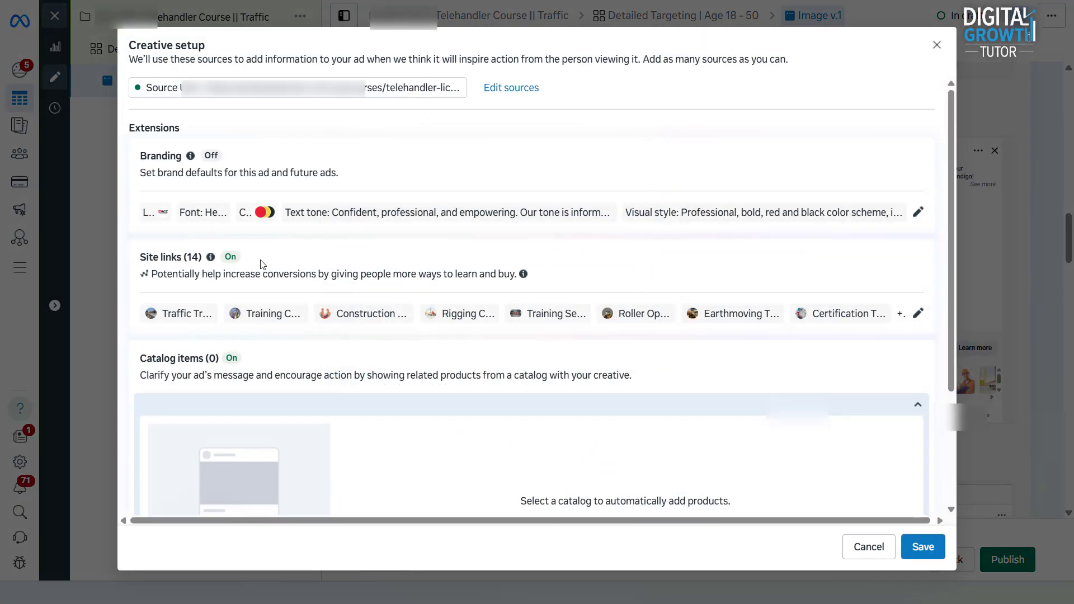
left_click(918, 314)
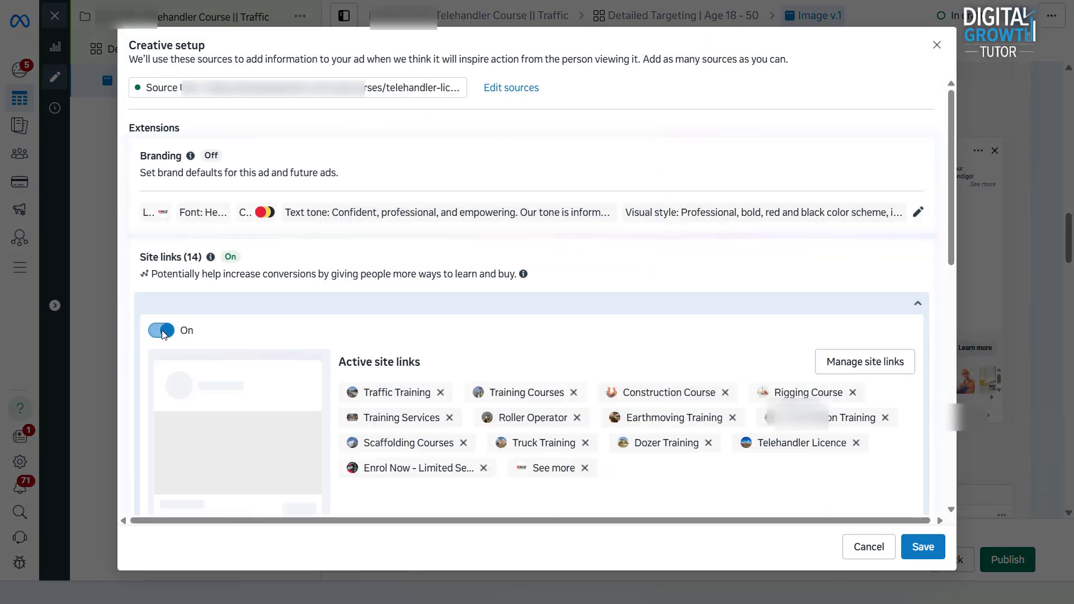
left_click(162, 331)
left_click(913, 560)
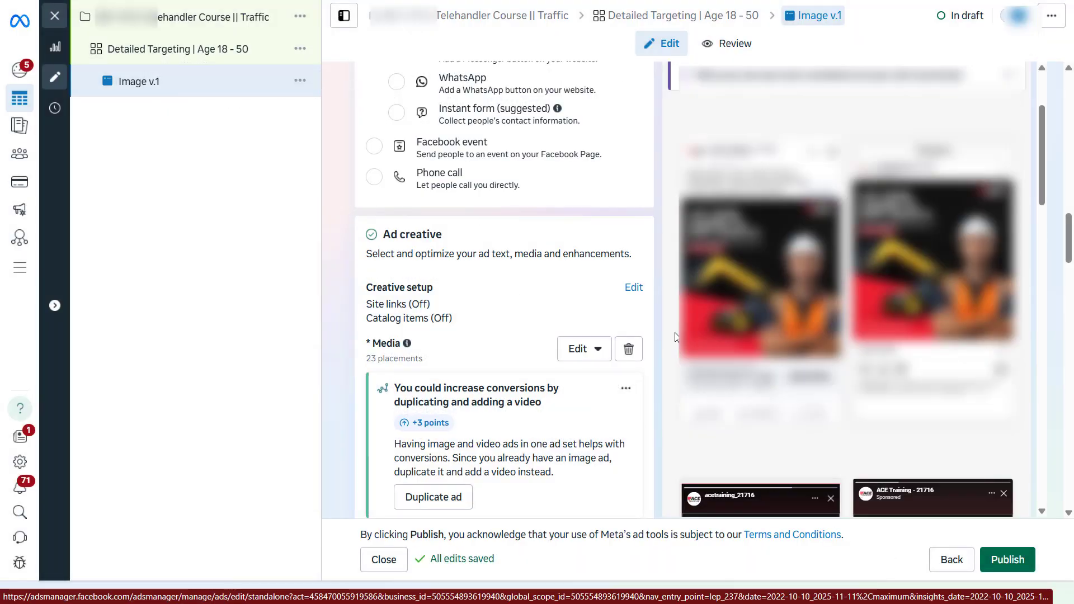
Step: Publish the finished Bendigo traffic ad from the bottom of the ad editor
scroll(601, 366, "down", 8)
scroll(601, 367, "down", 10)
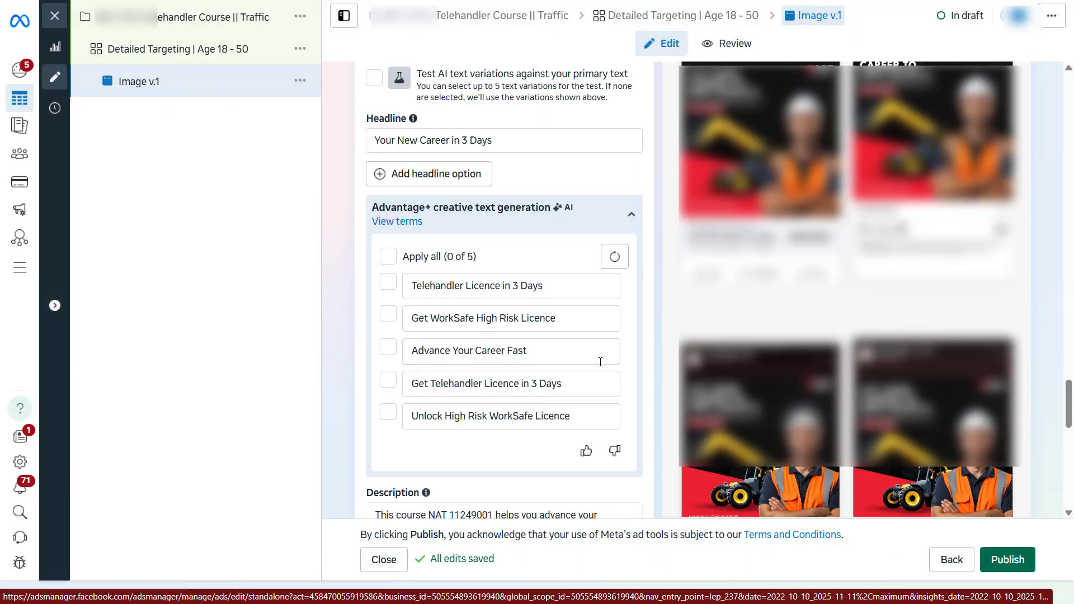
left_click(980, 560)
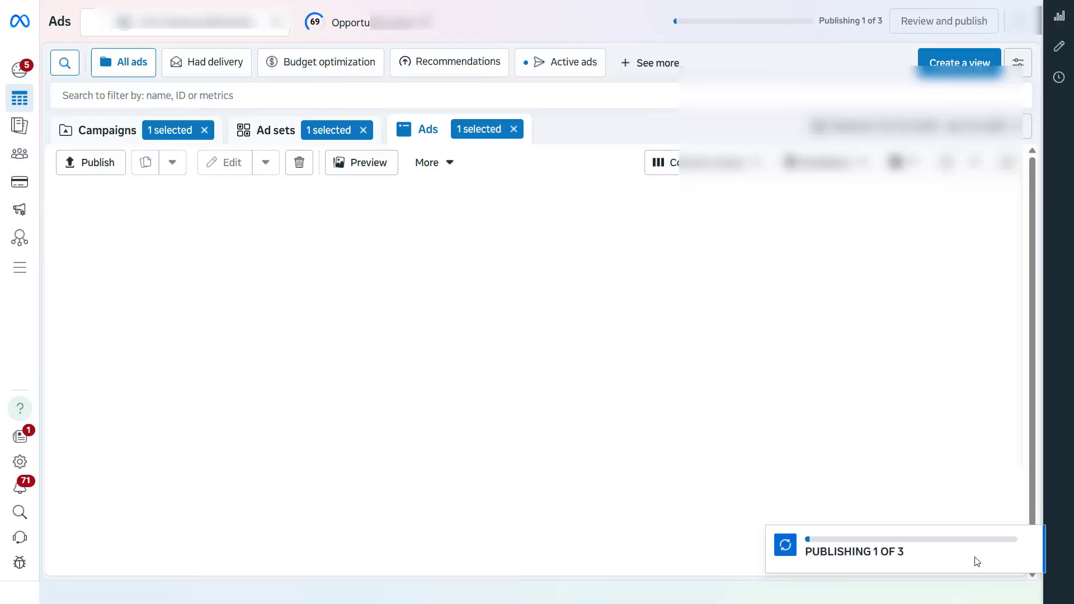